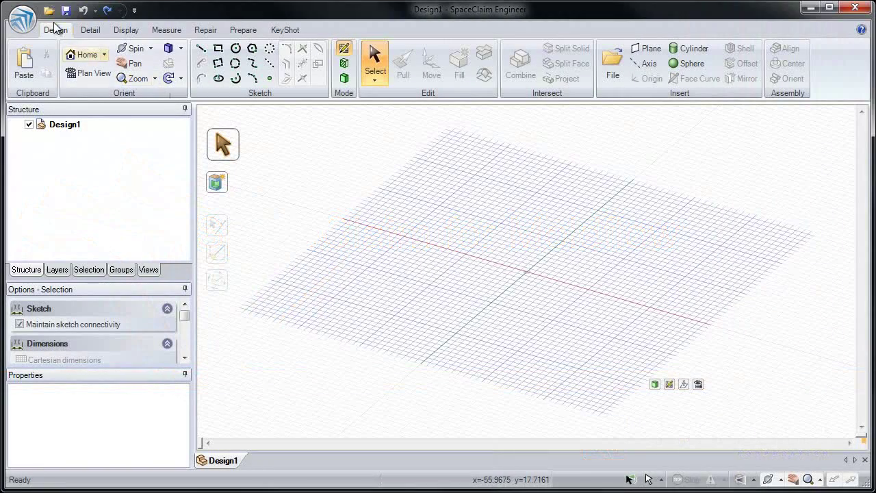
- Open the Pro/ENGINEER part circles3.prt.1, filtering the file list to Pro/ENGINEER files
left_click(49, 12)
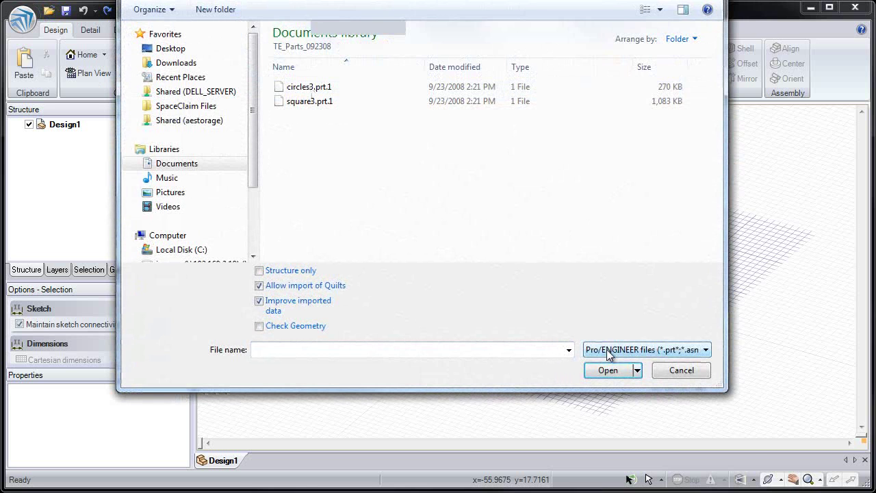
left_click(609, 349)
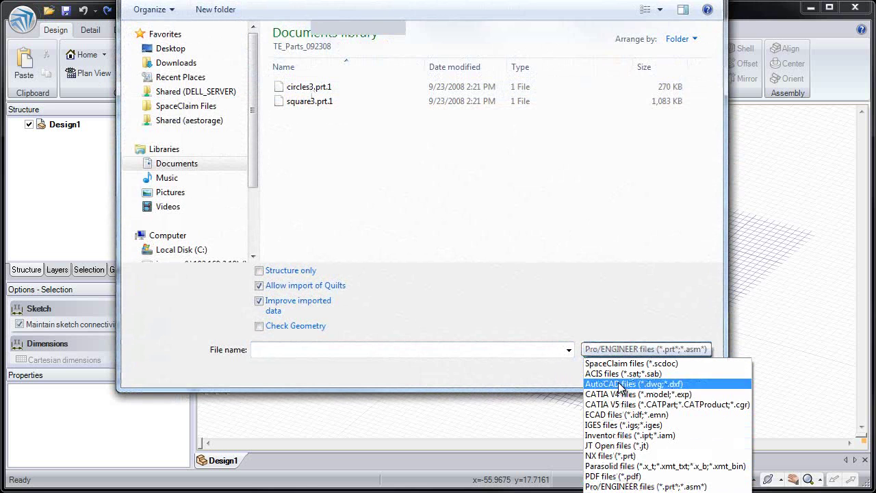
left_click(645, 486)
double_click(307, 87)
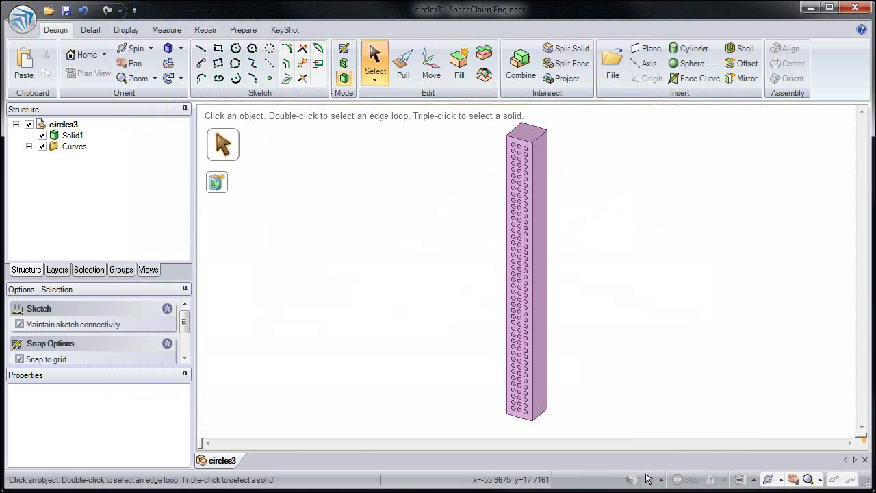
- Try rounding an inner vertical corner edge at the pocket's end to about 2.73 mm with Pull
left_click(403, 65)
middle_click_drag(459, 179, 328, 448)
middle_click_drag(417, 280, 417, 252)
left_click(359, 164)
mouse_move(290, 149)
left_mouse_down()
mouse_move(306, 282)
mouse_move(294, 139)
left_mouse_up()
left_click(344, 202)
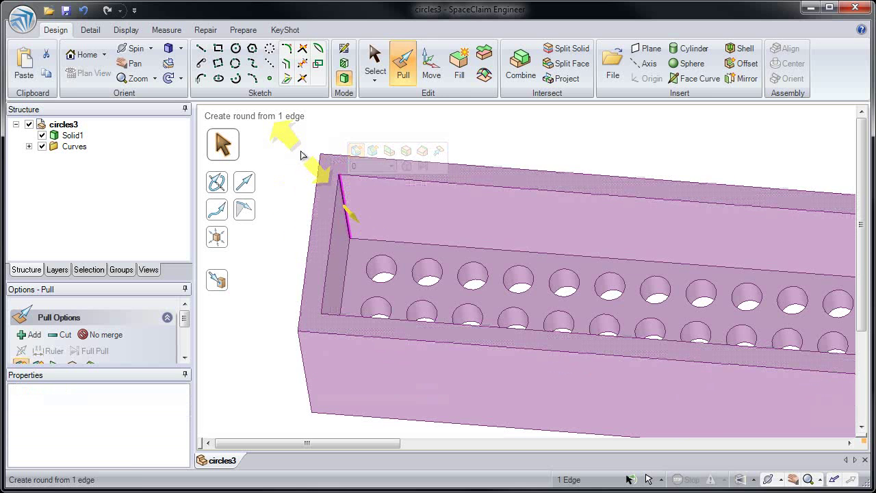
left_click_drag(339, 182, 407, 299)
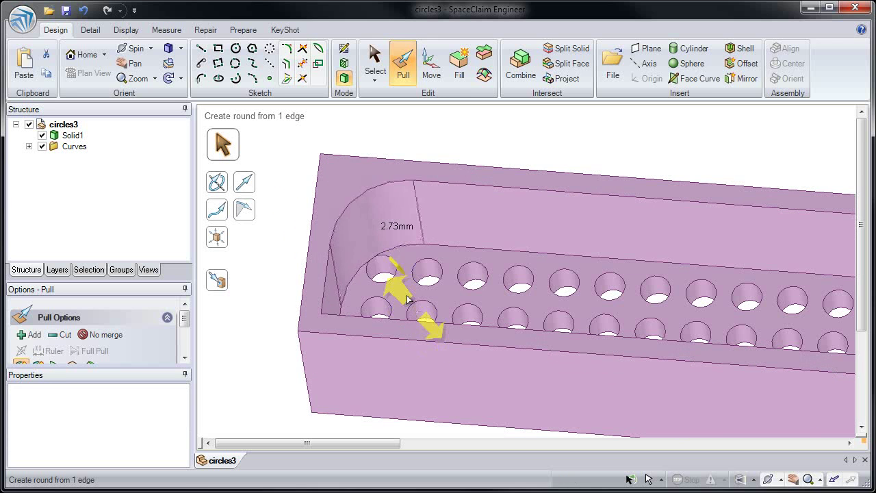
- Try resizing one pocket-floor hole by pulling its face, undo it, and extend the selection to all equal radius cylinders
scroll(417, 307, "up", 5)
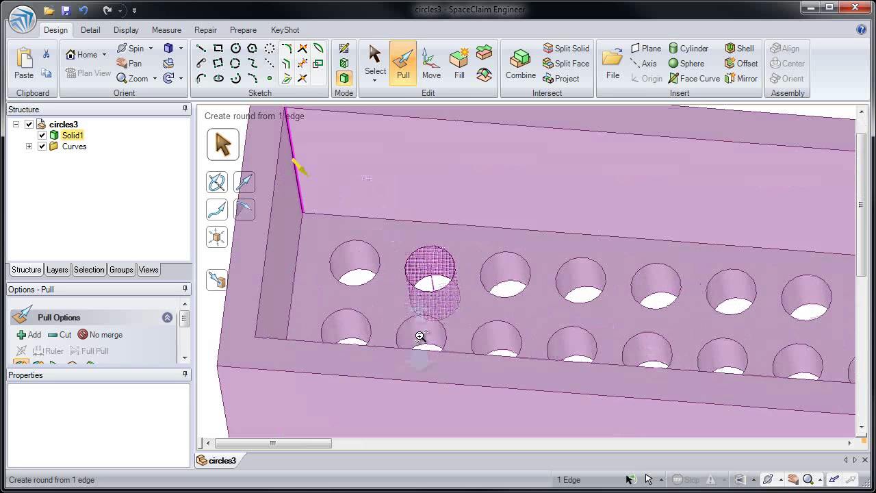
left_click(424, 249)
left_click_drag(424, 249, 432, 294)
key("ctrl+z")
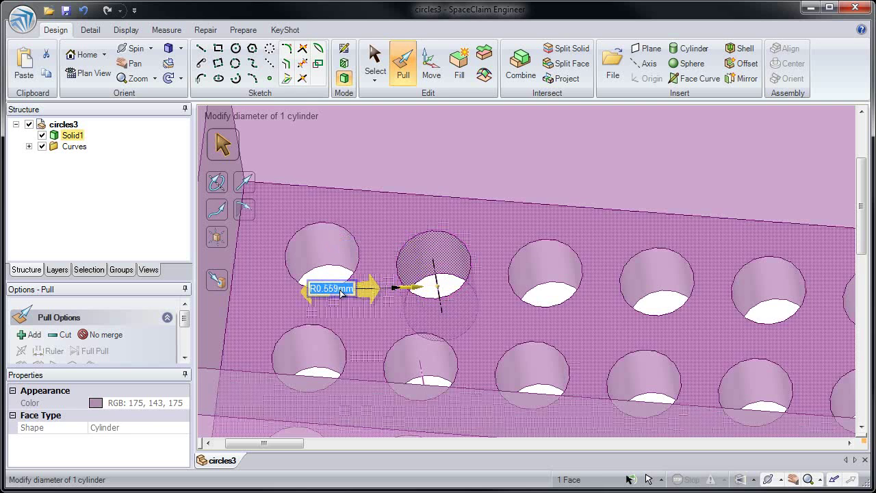
left_click(95, 273)
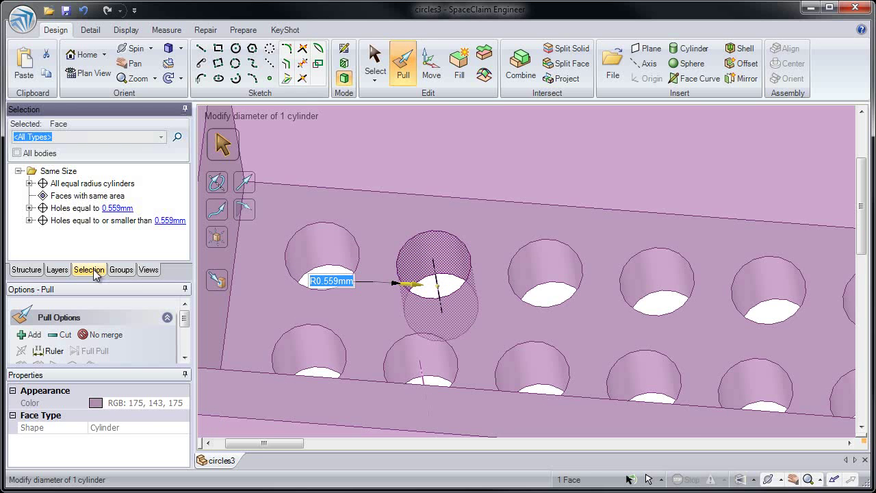
left_click(95, 184)
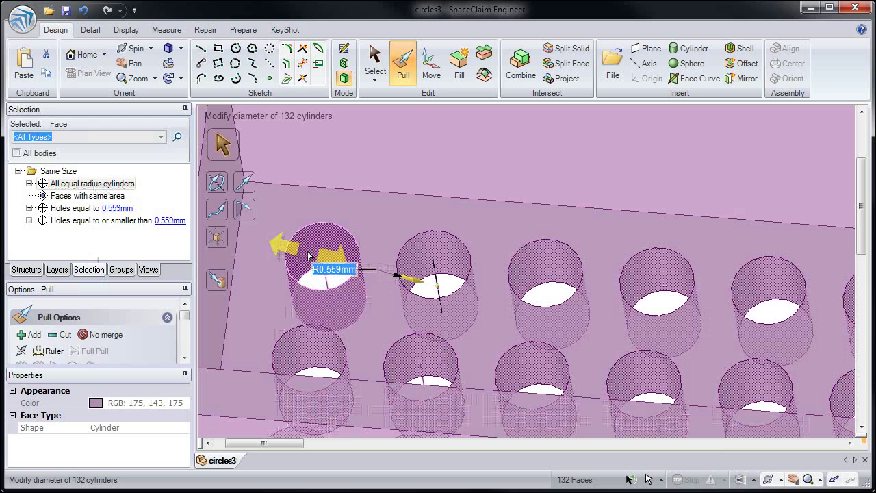
- Try radii of 0.4 mm and 0.7 mm on all the selected hole cylinders
key("BackSpace")
type(".4")
key("Return")
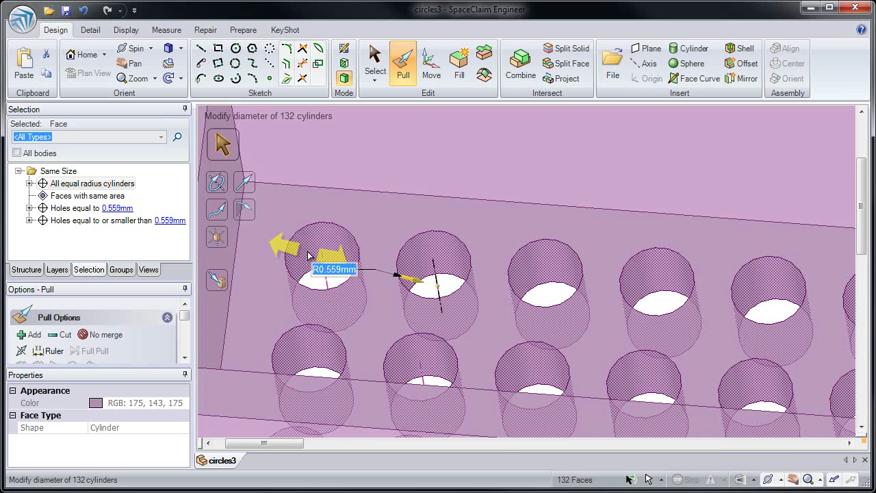
key("BackSpace")
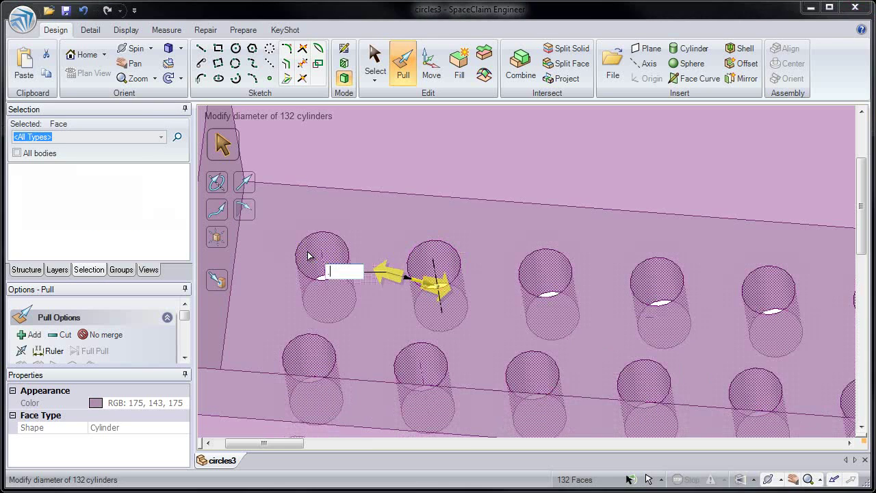
key("Escape")
type(".7")
key("Return")
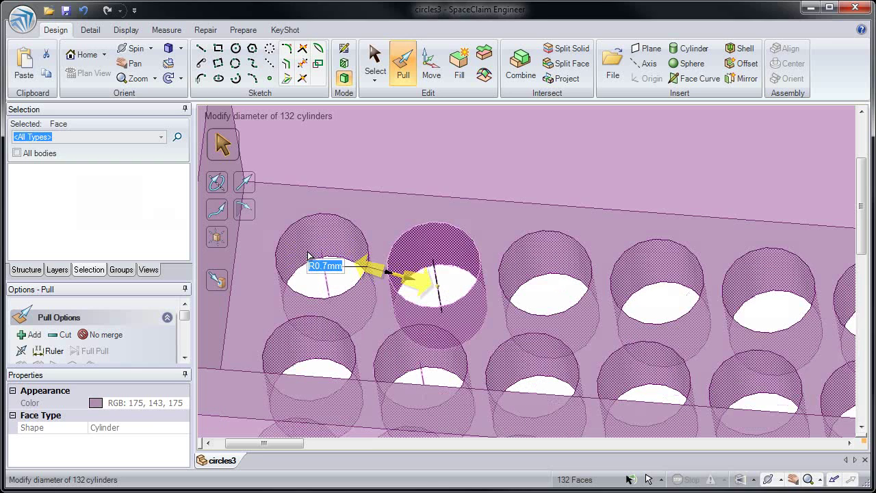
- Set the radius of all the selected hole cylinders to 0.3 mm
type(".2")
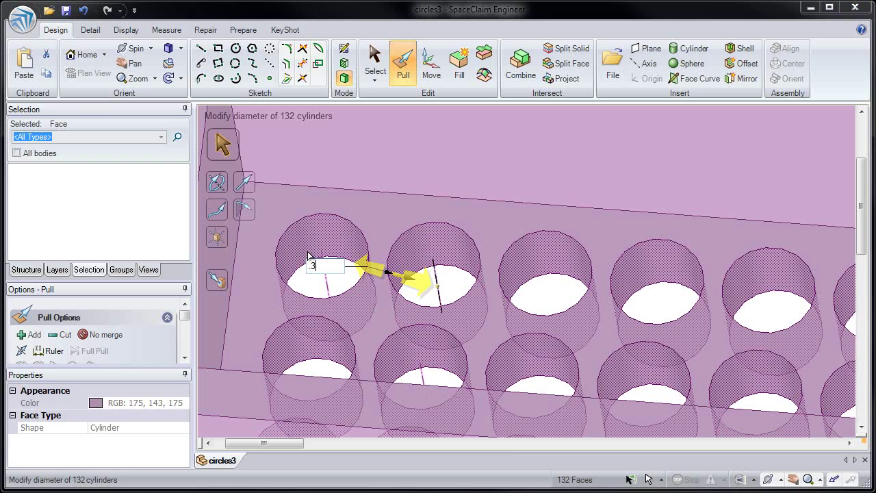
key("Escape")
key("ctrl+z")
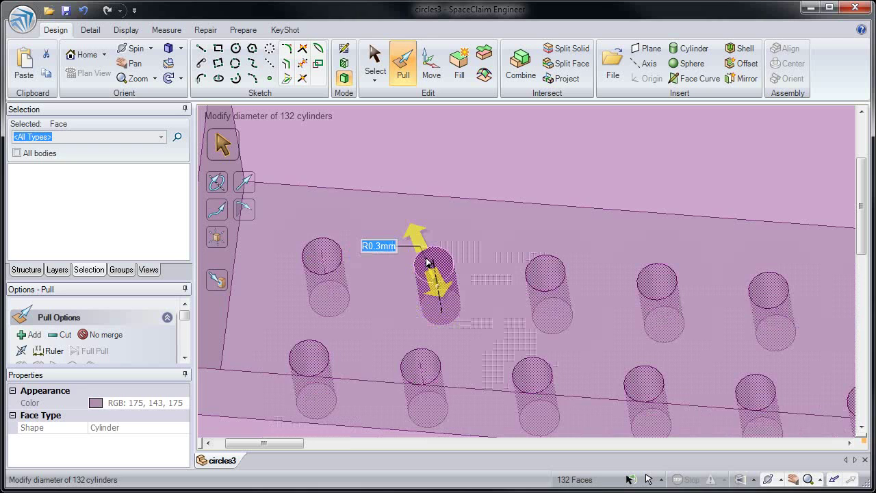
- Select one hole's rim, extend it to the matching same-length edge chains, and round them all to about 0.25 mm
left_click(427, 252)
left_click_drag(426, 251, 397, 250)
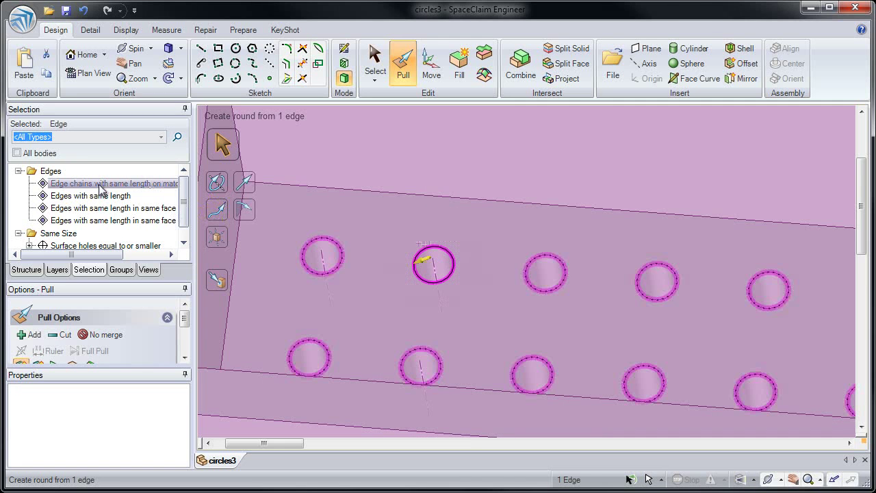
left_click(100, 185)
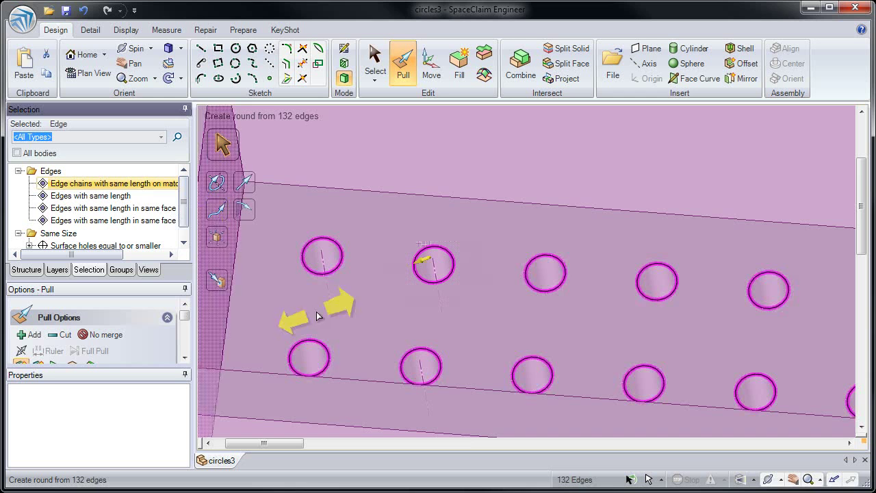
left_click_drag(337, 305, 319, 311)
left_click_drag(357, 279, 358, 280)
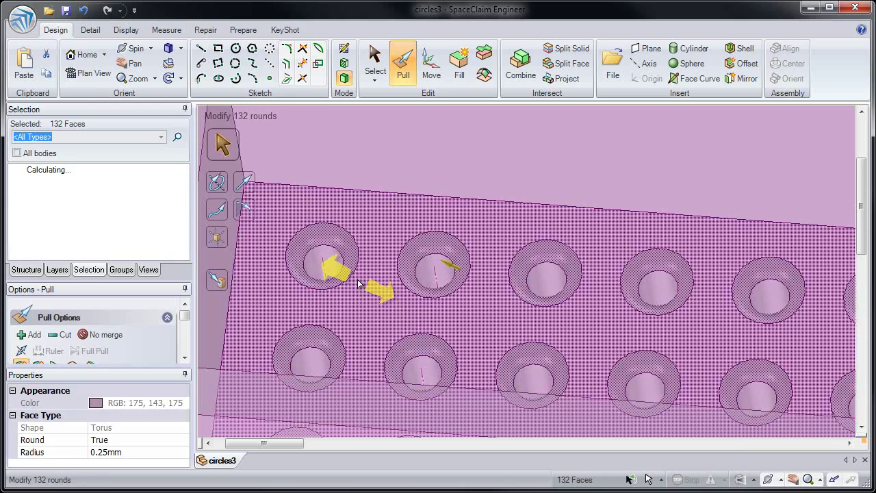
middle_click_drag(367, 312, 369, 181, "ctrl")
left_click(370, 181)
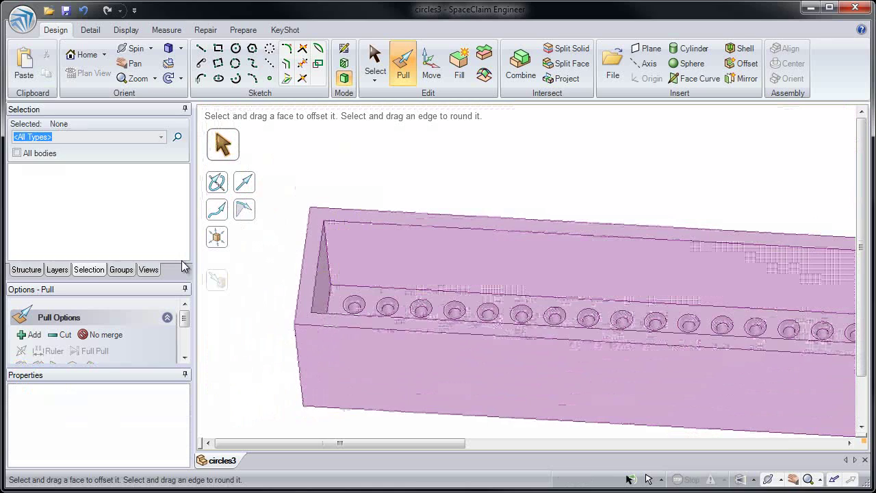
- Select the four outer side faces of the box together for pulling
left_click(26, 269)
left_click(366, 356)
left_click(372, 360)
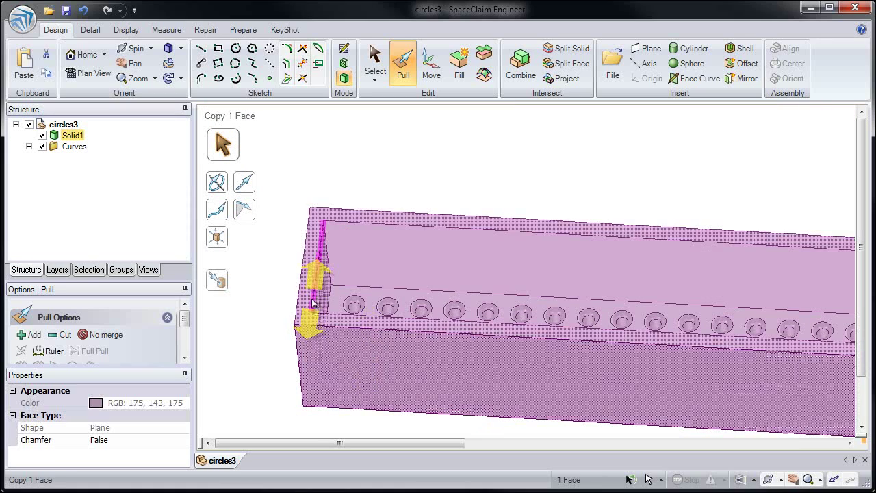
left_click(383, 268, "ctrl")
left_click(407, 262, "ctrl")
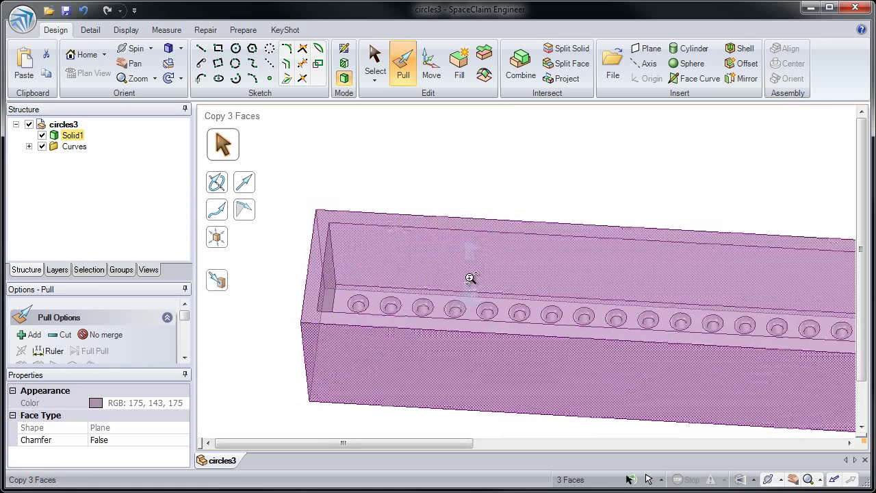
scroll(472, 277, "down", 4)
middle_click_drag(684, 280, 297, 258, "shift")
middle_click_drag(595, 316, 715, 320)
left_click(617, 294, "ctrl")
left_click_drag(407, 363, 397, 373)
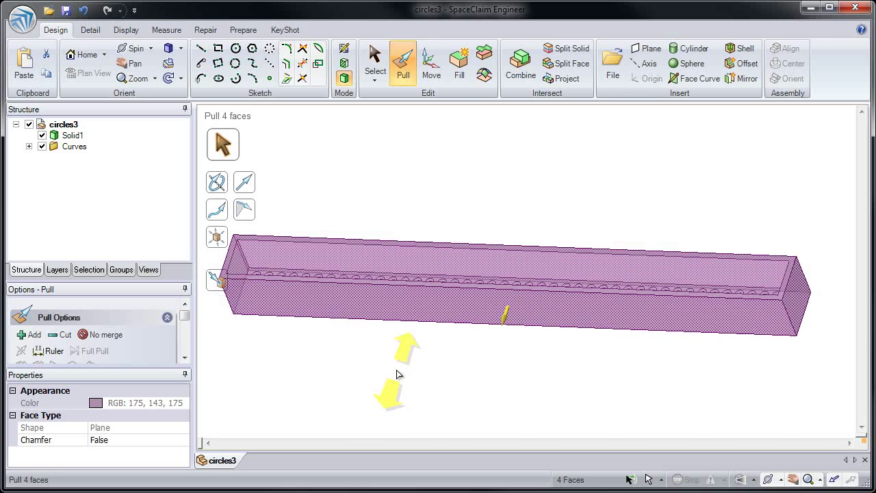
- Add a ruler dimension from the outer faces to the pocket's inner long edge and save it as a group
left_click(60, 354)
left_click(260, 278)
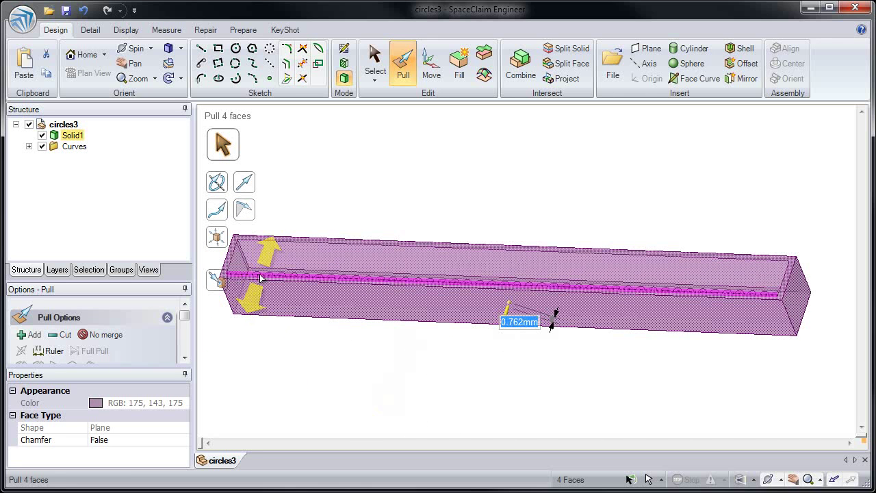
left_click(122, 270)
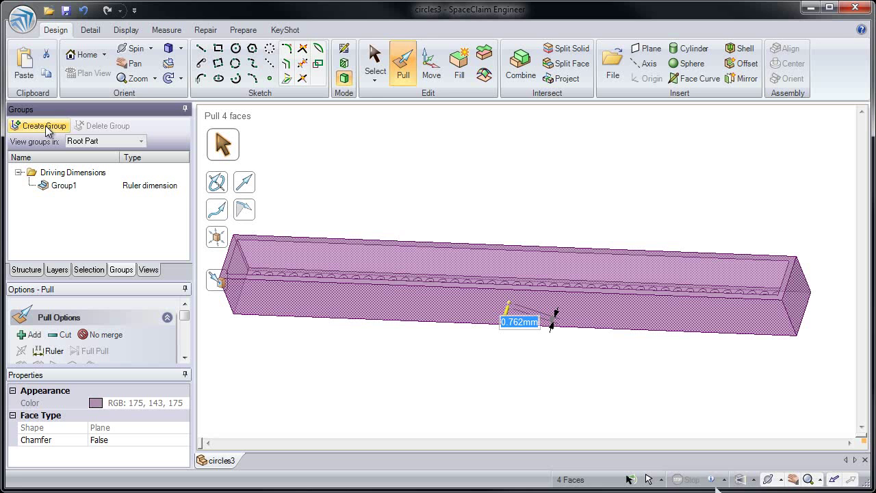
left_click(376, 191)
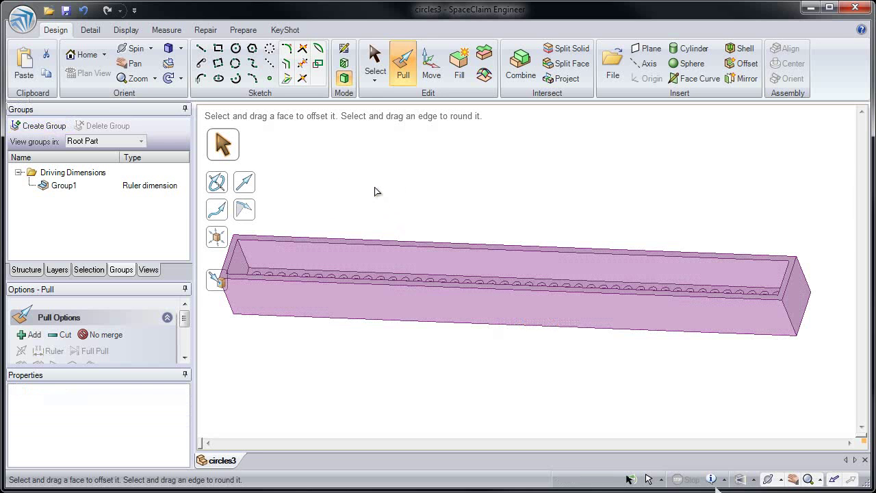
- Try wall thicknesses of 1 mm and 1.5 mm using the group's ruler dimension
left_click(173, 194)
left_click(138, 193)
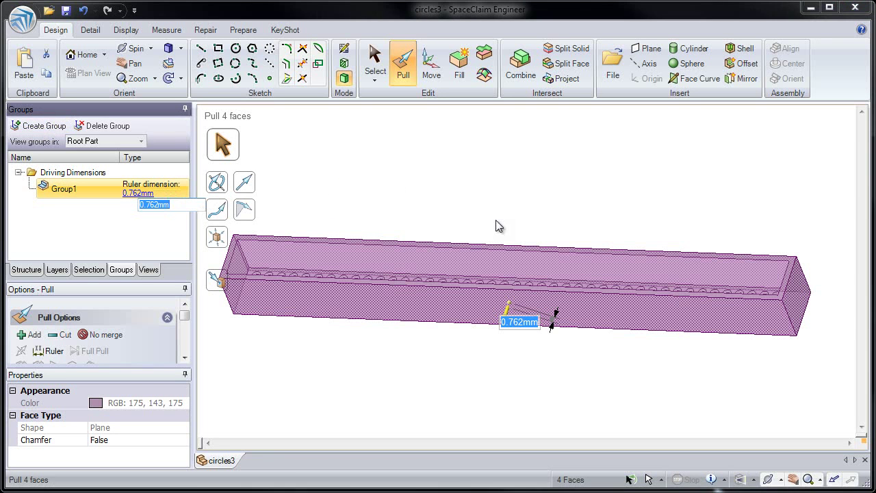
type("1")
key("Return")
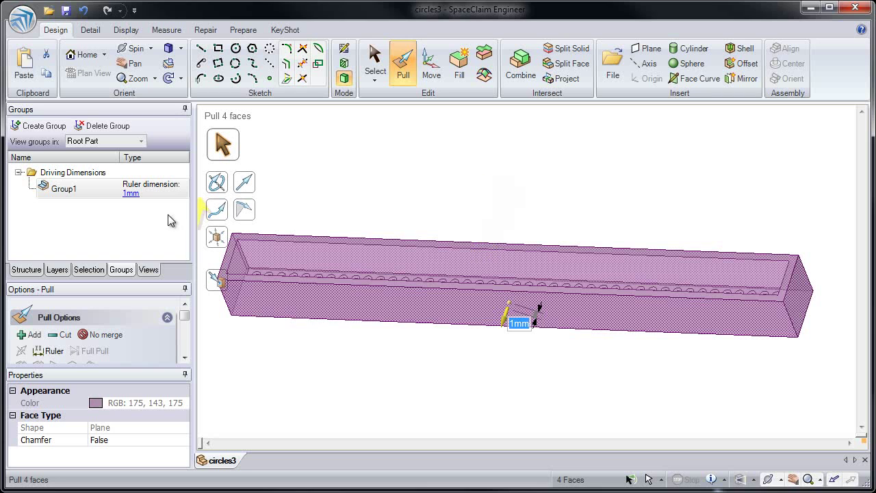
left_click(157, 189)
left_click(131, 194)
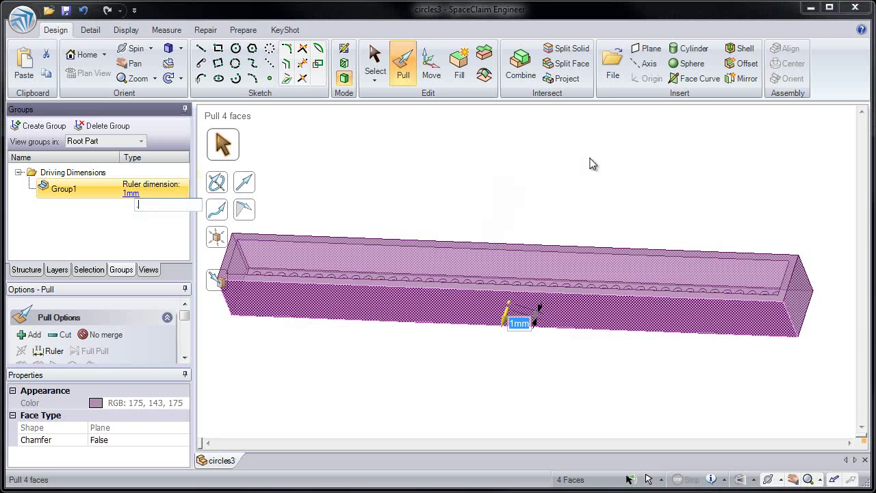
type("1.5")
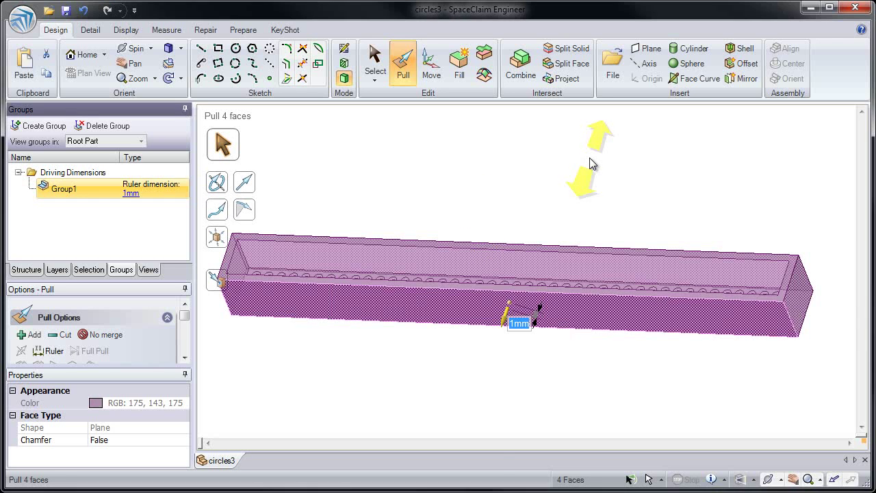
key("Return")
- Set the group's ruler dimension to 0.6 mm and clear the selection
left_click(138, 194)
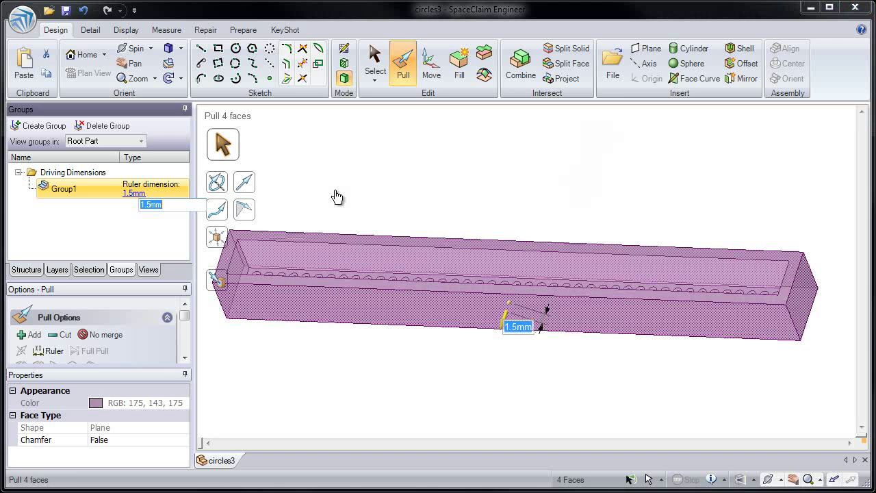
type(".6")
key("Return")
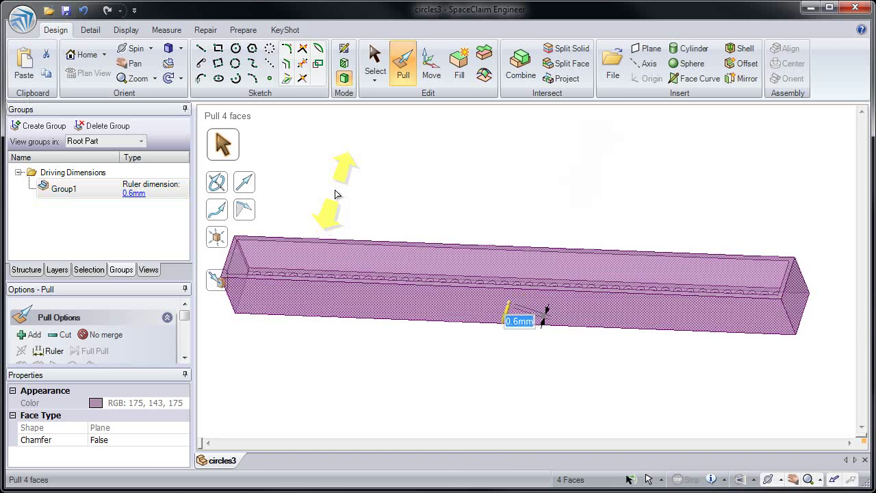
left_click(335, 189)
- Box-select ten columns of rounded holes in the middle of the pocket floor and remove them with Fill
middle_click_drag(335, 190, 351, 217)
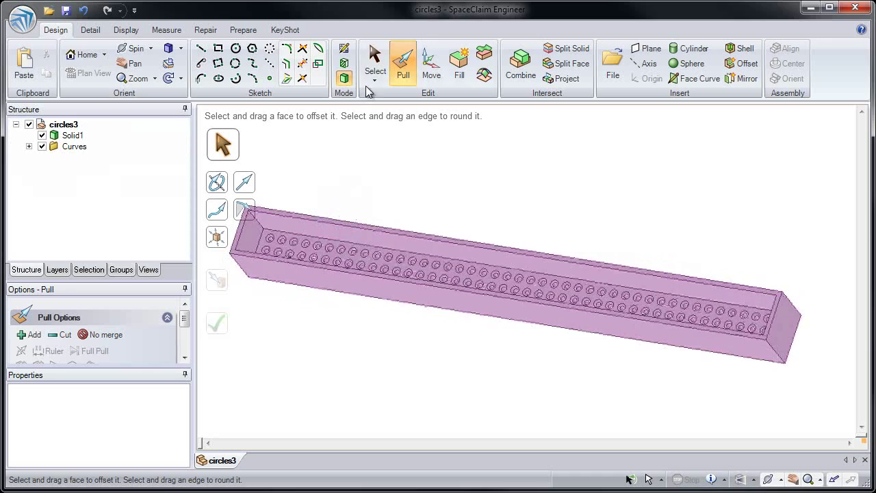
left_click(373, 67)
middle_click_drag(446, 251, 400, 366)
left_click_drag(350, 169, 706, 448)
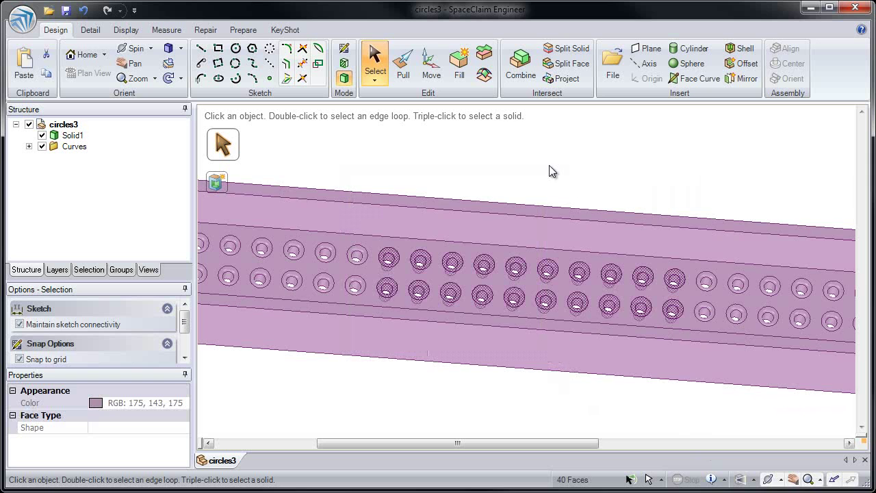
left_click(458, 68)
- Box-select the holes beyond the first three columns after the gap and remove them with Fill
middle_click_drag(729, 207, 422, 142, "shift")
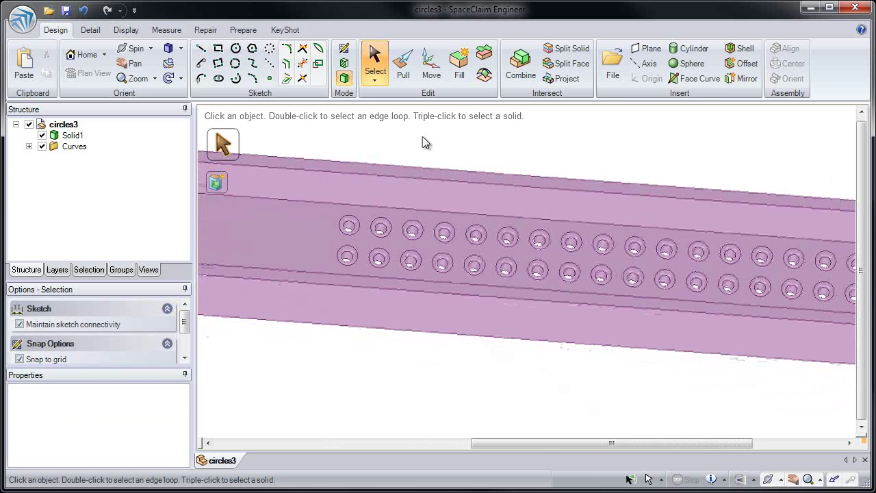
left_click_drag(619, 306, 821, 429)
left_click(458, 68)
- Remove the round from the last hole in the upper row of the remaining six-hole group with Fill
scroll(414, 240, "up", 3)
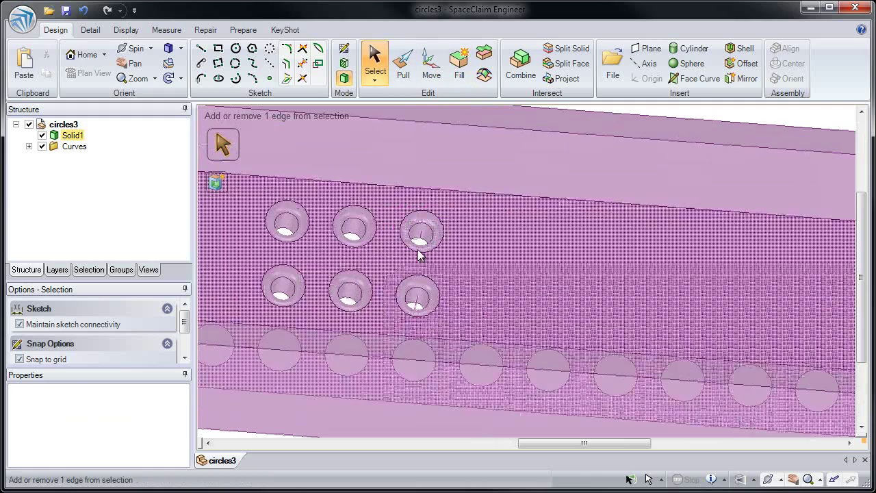
left_click(419, 247)
left_click(459, 74)
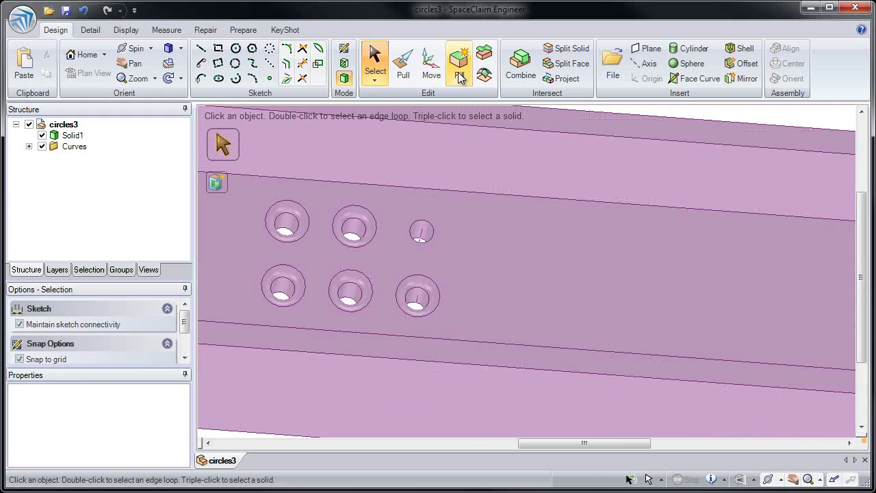
- Select all the remaining 0.25 mm hole rounds through a search for faces matching one round and remove them with Fill
left_click(364, 221)
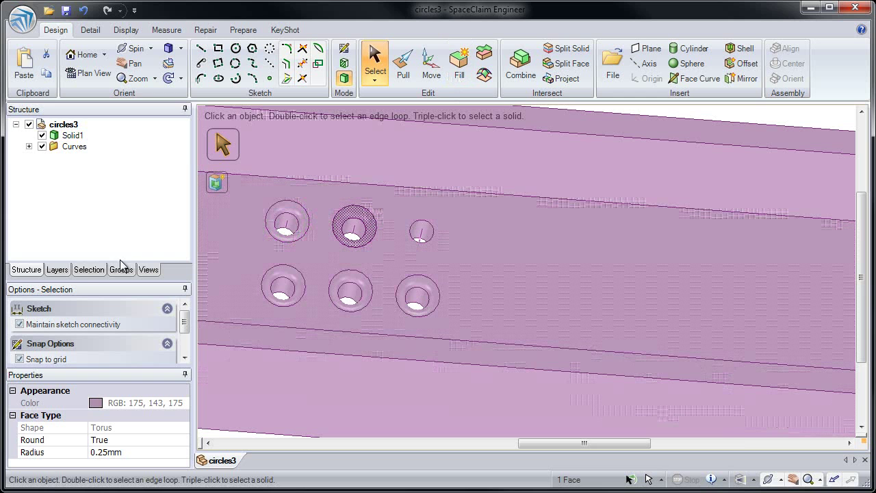
left_click(87, 269)
left_click(81, 184)
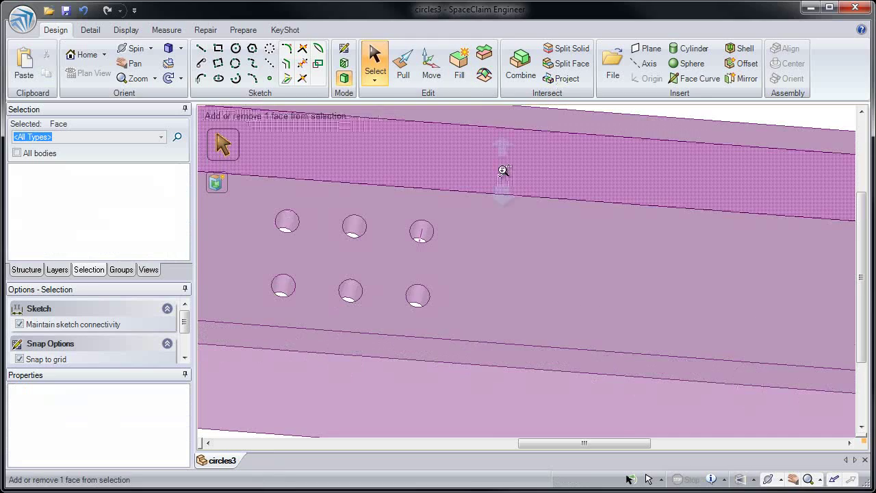
scroll(503, 170, "down", 6)
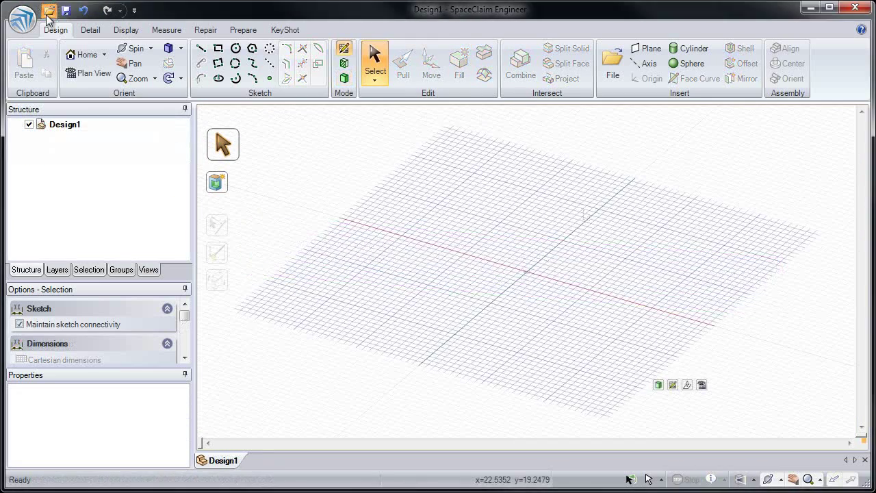
- Open the Pro/ENGINEER mold assembly from the Mold_a_b_012209 folder
left_click(48, 13)
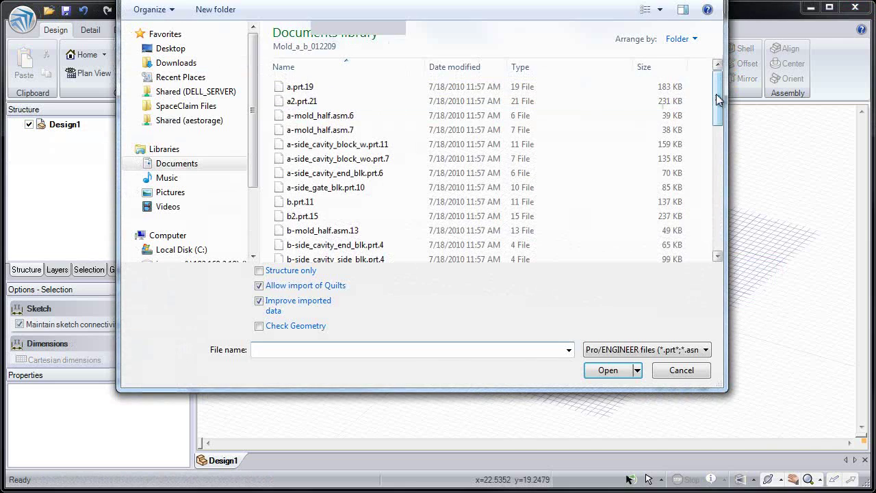
left_click_drag(716, 99, 718, 208)
double_click(374, 216)
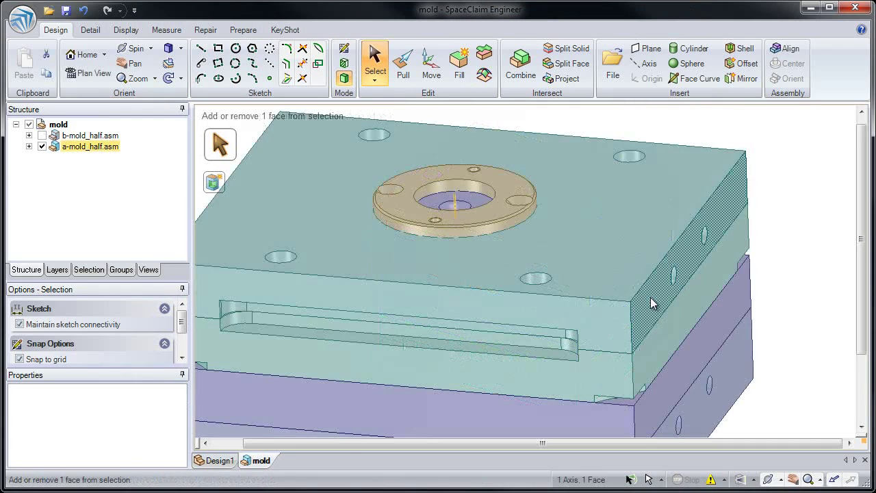
- Section the mold through the sprue and pull the vertical hole below the sprue to a smaller diameter
left_click(347, 64)
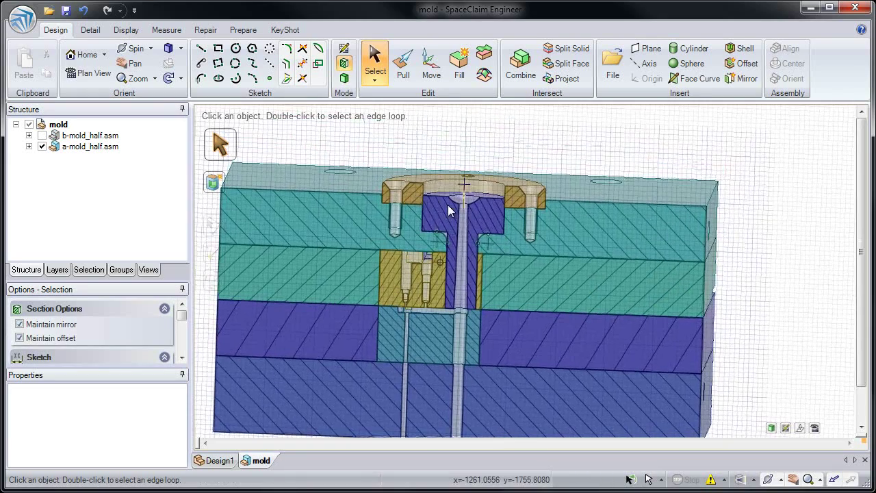
middle_click_drag(466, 333, 442, 489, "ctrl")
middle_click_drag(433, 371, 517, 365, "shift")
left_click(402, 68)
left_click(509, 323)
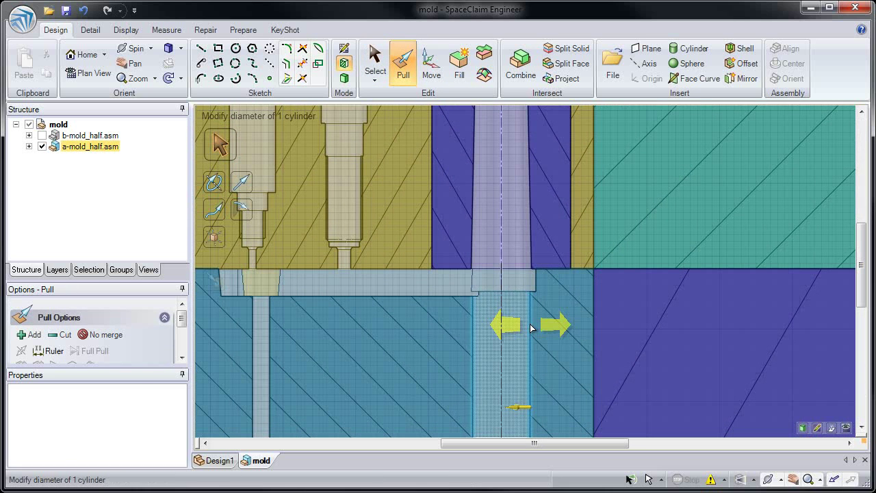
key("space")
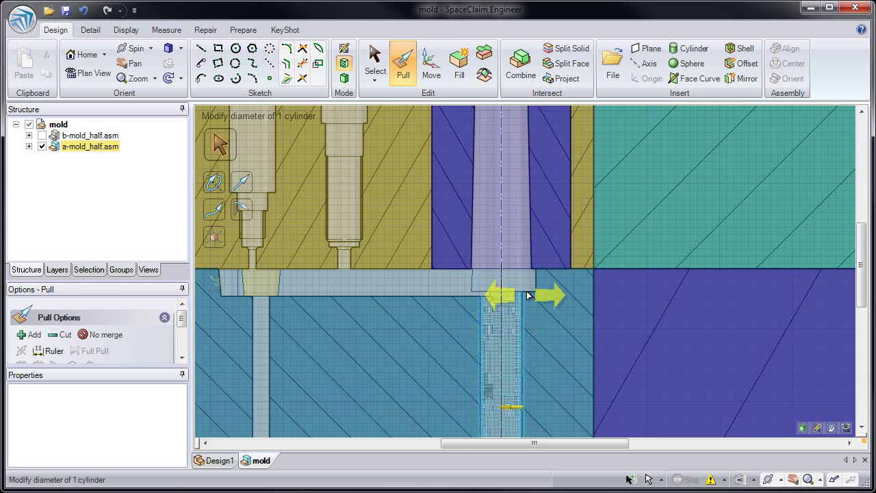
- Pull the small step face at the sprue's base up to the level of the runner floor
left_click(526, 293)
mouse_move(528, 292)
left_mouse_down()
mouse_move(524, 349)
mouse_move(524, 290)
left_mouse_up()
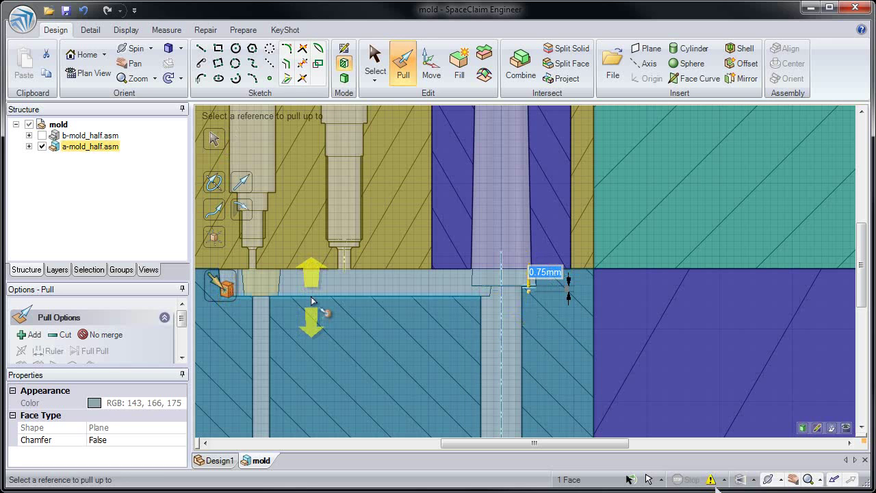
left_click(312, 301)
middle_click_drag(321, 329, 368, 297, "shift")
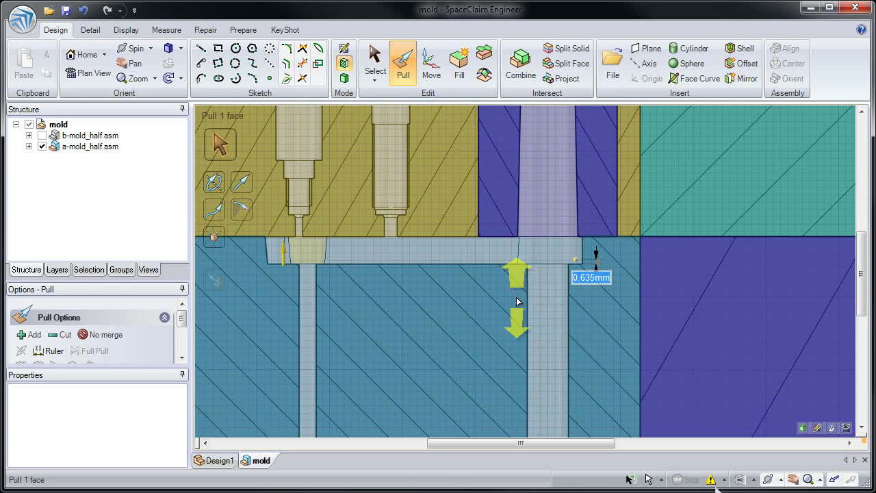
- Remove the two vertical holes below the runner from the blue block with Fill
left_click(530, 297)
key("Escape")
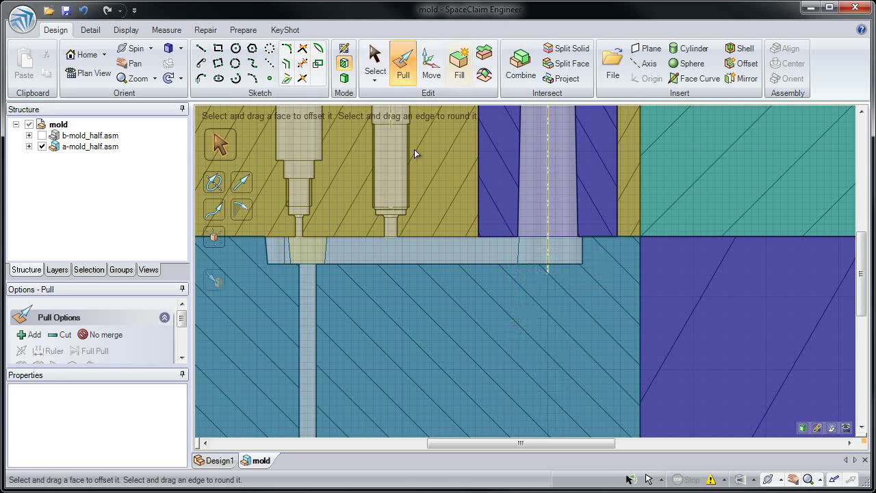
left_click(308, 300)
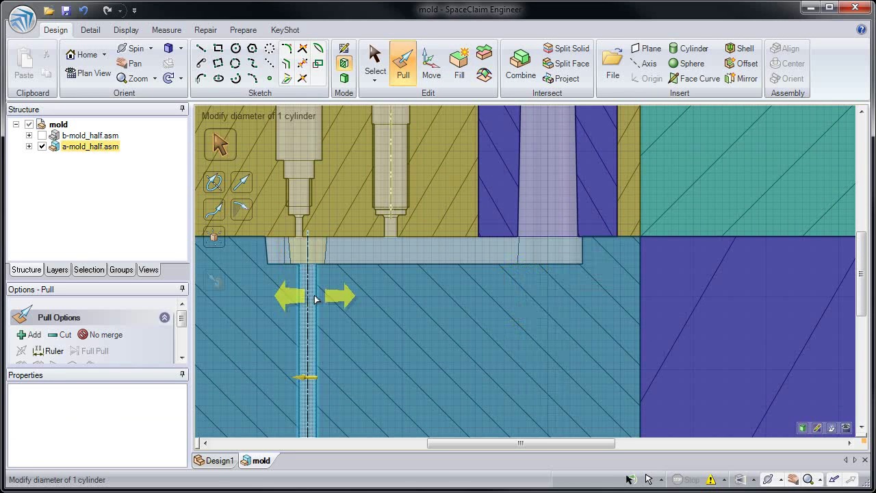
left_click(459, 68)
middle_click_drag(324, 218, 315, 329, "ctrl")
middle_click_drag(334, 275, 453, 274, "shift")
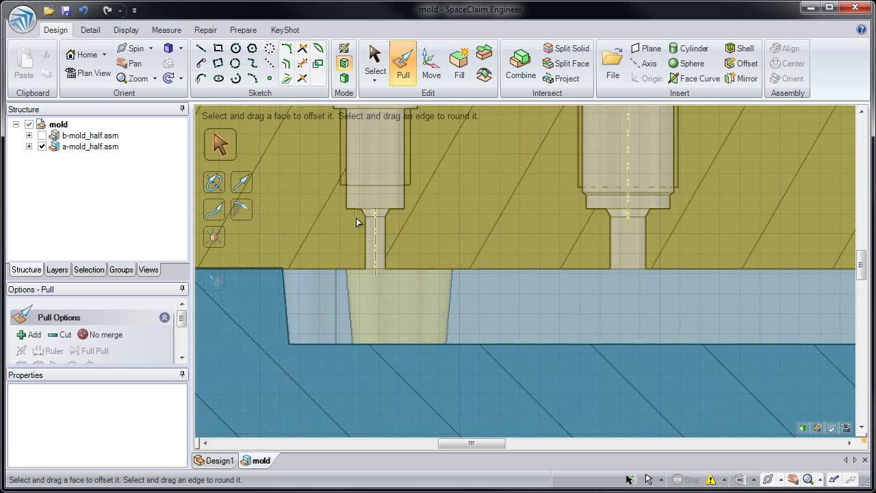
- Remove the narrow tip and the wider cylinder above it from the bore over the runner's tapered drop with Fill
left_click(402, 279)
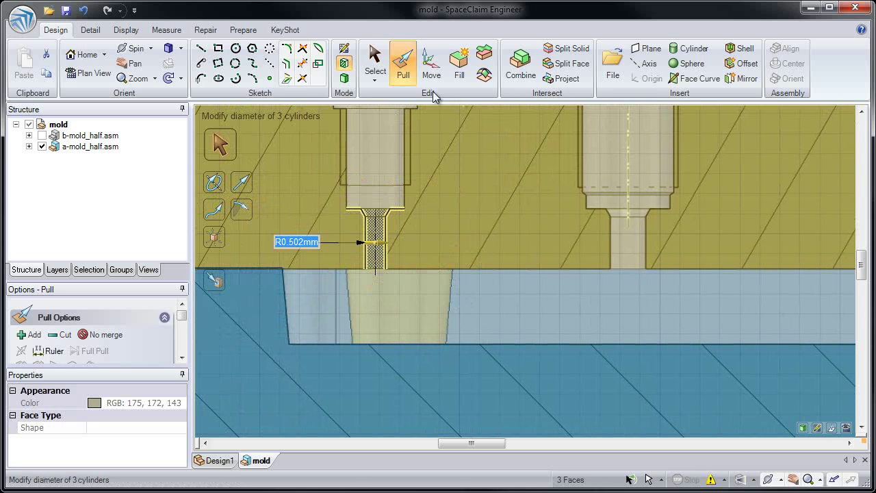
left_click(459, 66)
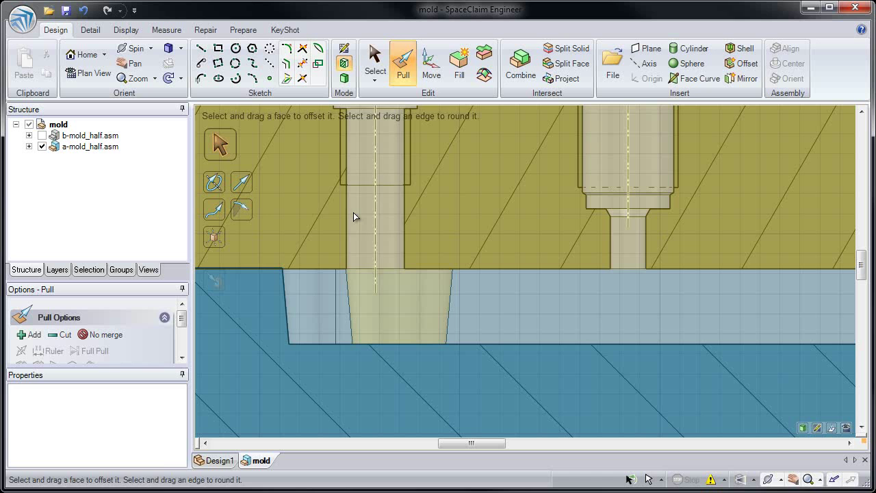
left_click(353, 216)
left_click(458, 69)
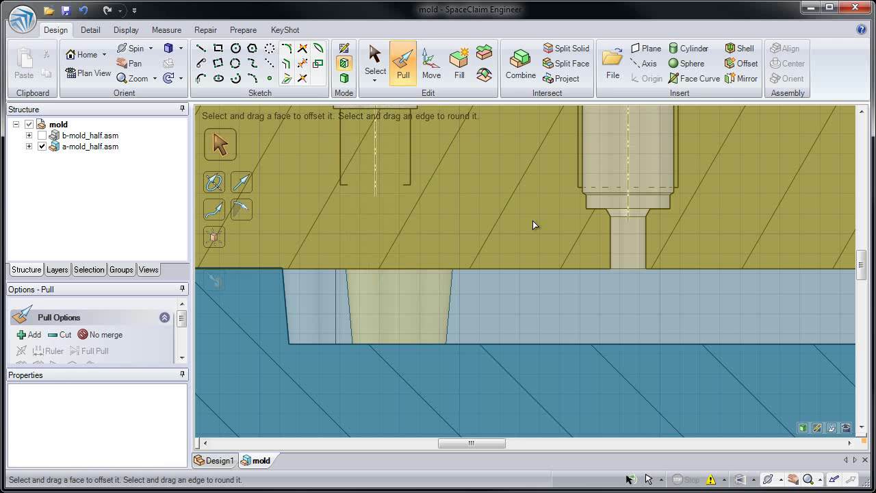
- Remove the cone and narrow cylinder at the tip of the neighbouring bore with Fill
left_click(610, 215)
left_click(611, 213)
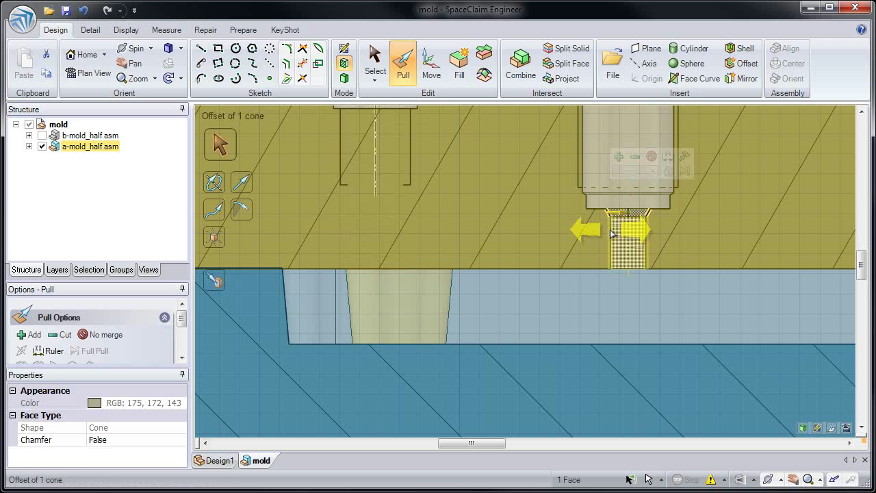
left_click(612, 231, "ctrl")
left_click(459, 67)
- Sketch a line down the sprue's centre axis to the runner's mid-depth and continue it along the runner to the tapered drop
key("k")
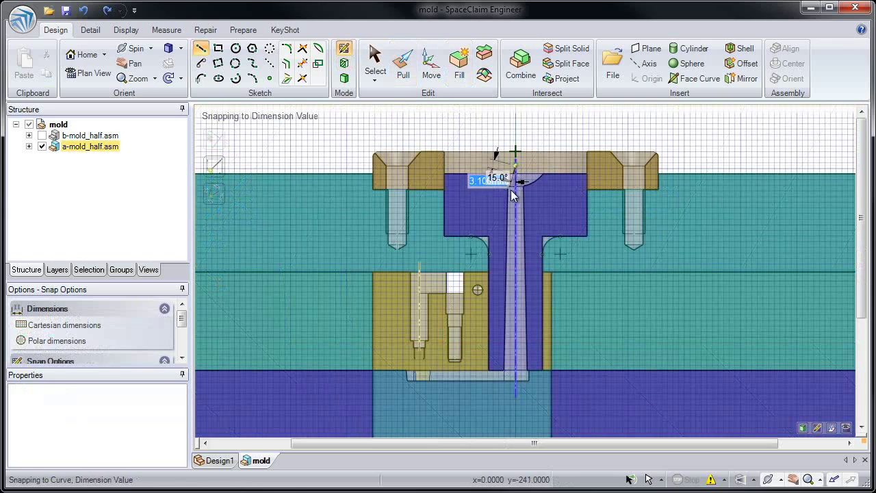
middle_click_drag(516, 337, 536, 236, "shift")
middle_click_drag(536, 236, 518, 431, "ctrl")
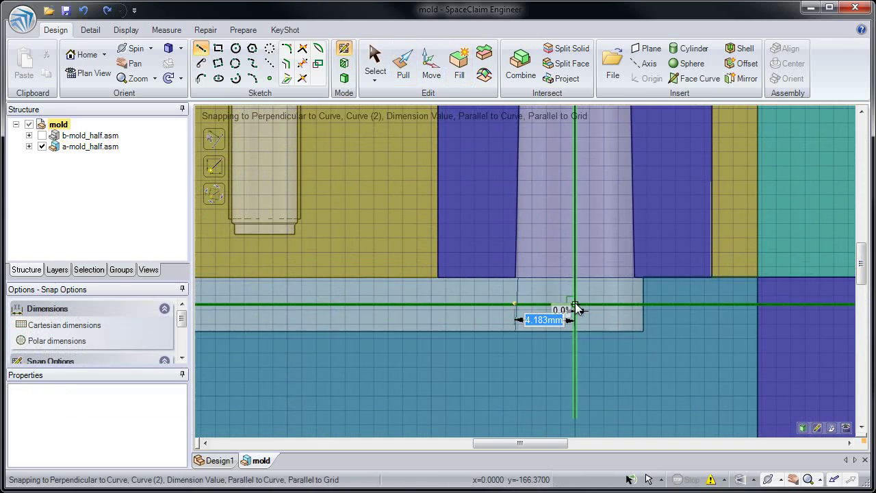
left_click(575, 304)
middle_click_drag(373, 305, 794, 297, "shift")
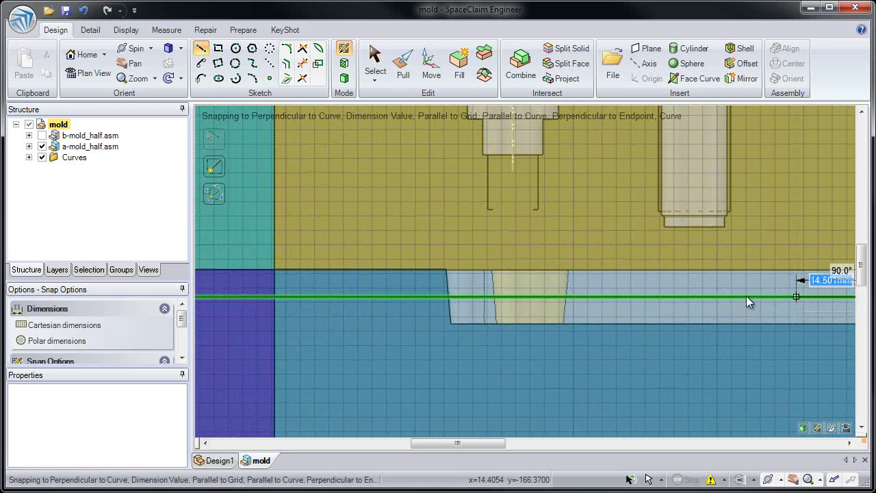
left_click(532, 297)
- Rotate the sketch grid 90° about the vertical axis at the end of the runner line
middle_click_drag(530, 296, 567, 306)
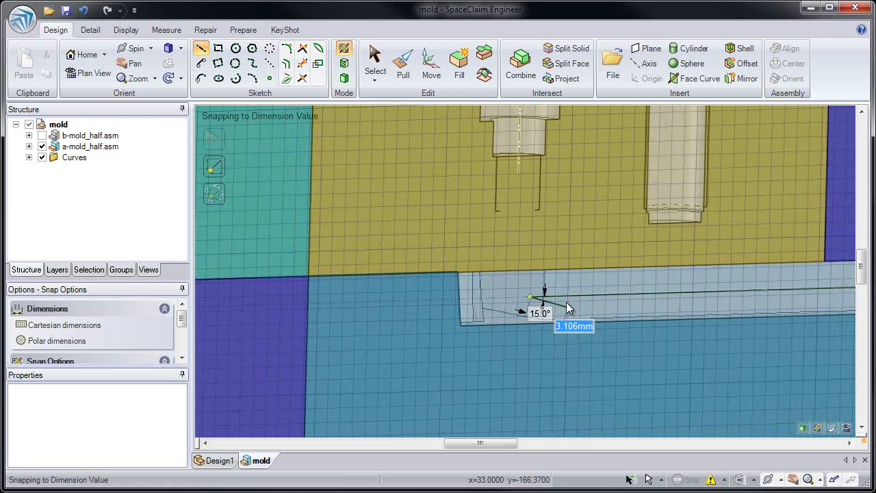
left_click(431, 67)
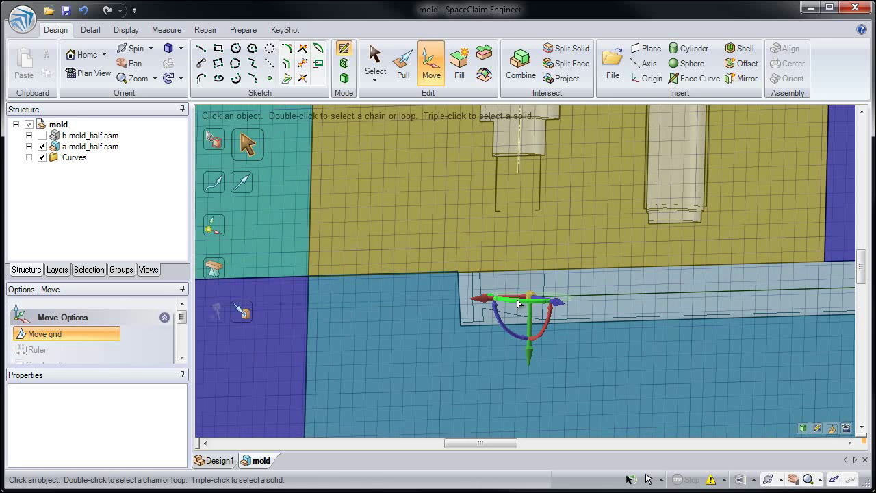
left_click_drag(517, 303, 465, 303)
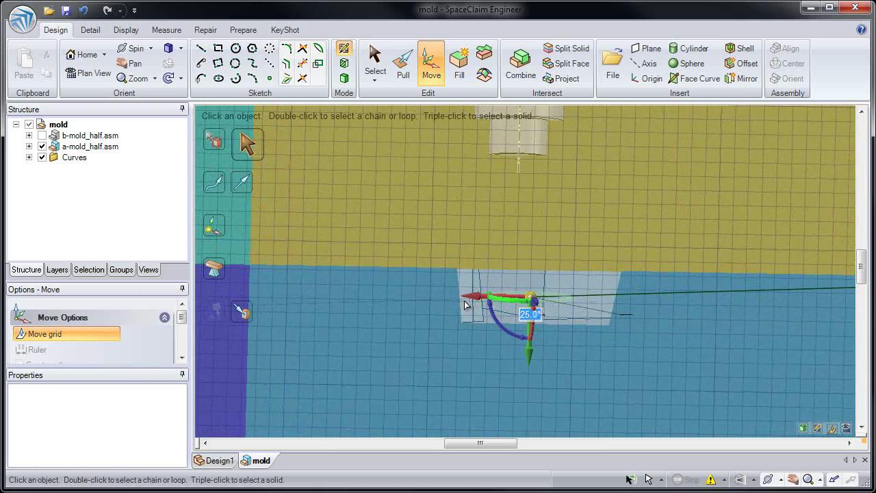
type("90")
key("Return")
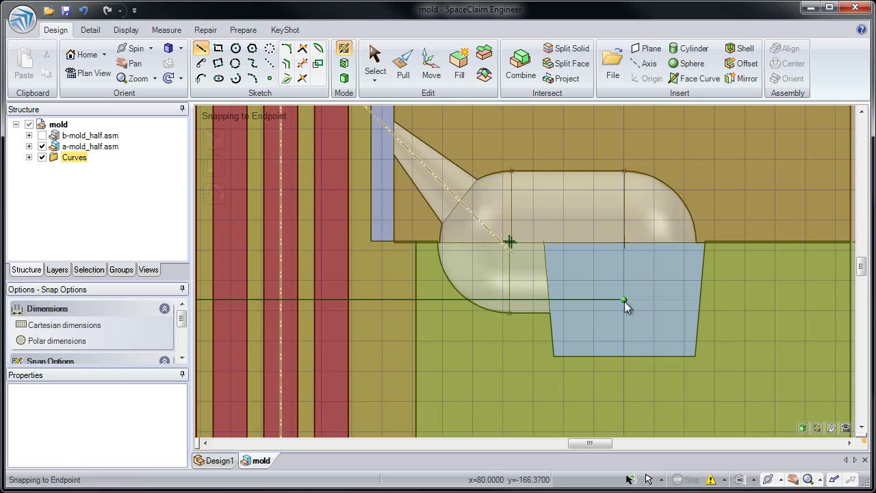
- Continue the sketch line up to the parting line, across to the rounded channel's other end, and along the angled gate to the cavity wall
left_click(624, 243)
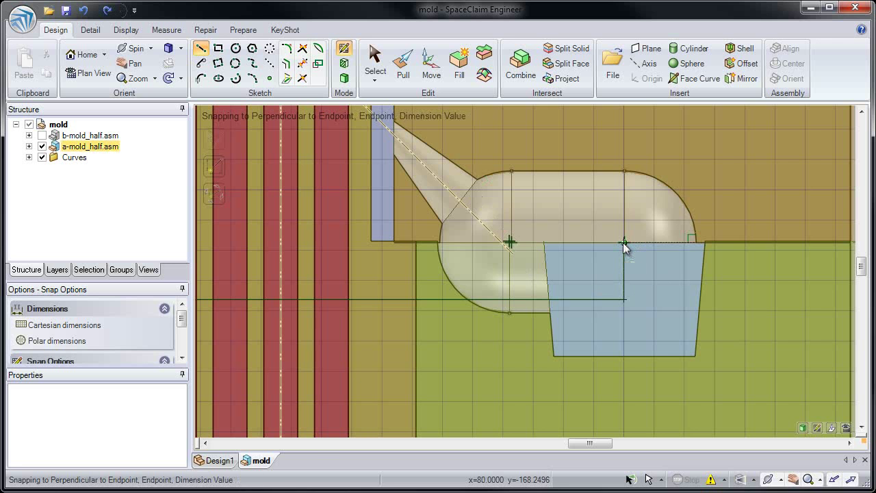
left_click(509, 243)
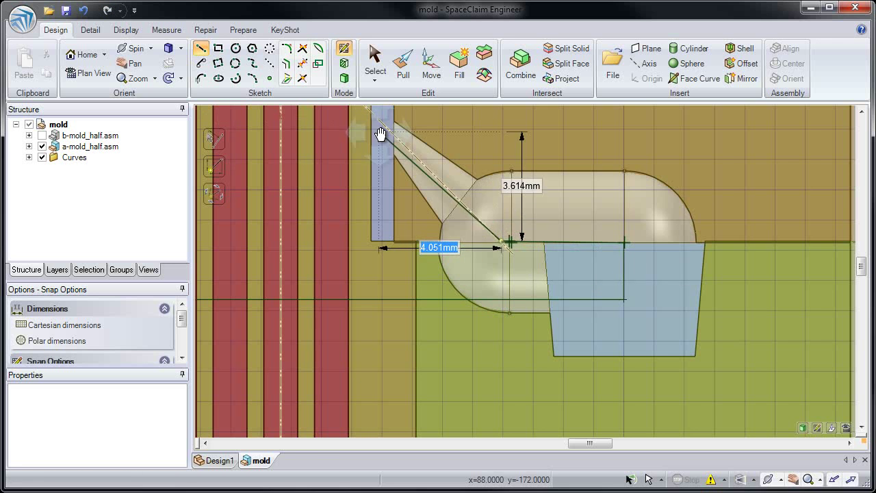
middle_click_drag(379, 136, 434, 201, "shift")
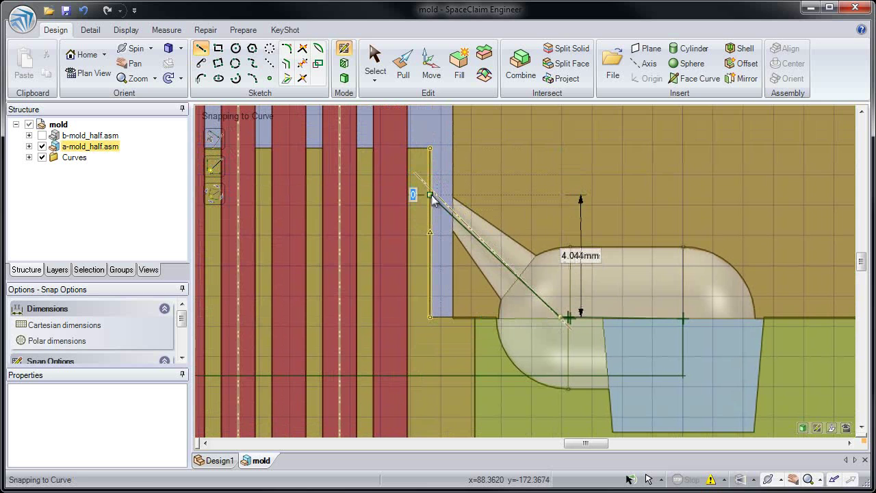
left_click(429, 190)
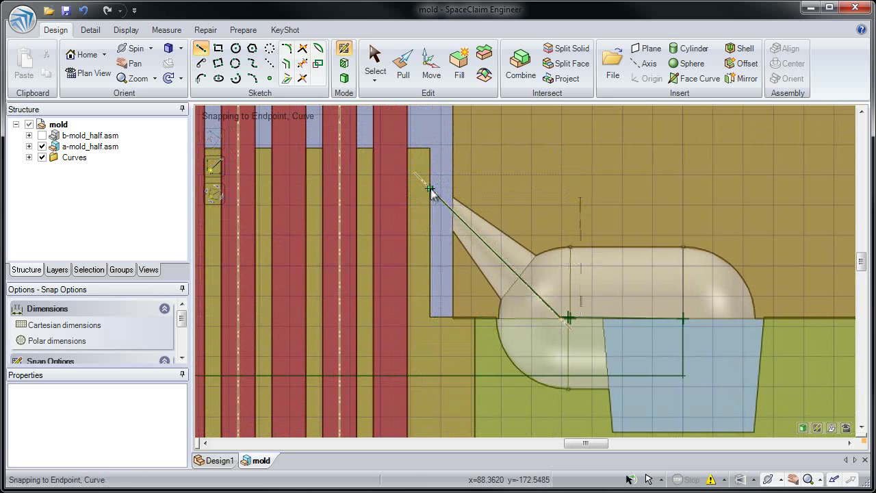
key("Escape")
- Hide a-mold_half.asm to examine the sketched flow path on its own, and show the assembly again
middle_click_drag(558, 283, 581, 183, "ctrl")
middle_click_drag(586, 245, 570, 248)
scroll(551, 137, "down", 10)
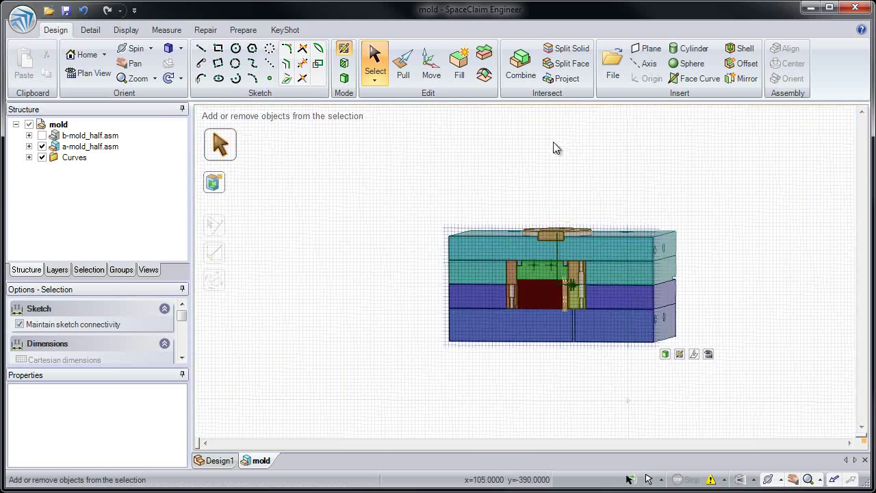
left_click(41, 147)
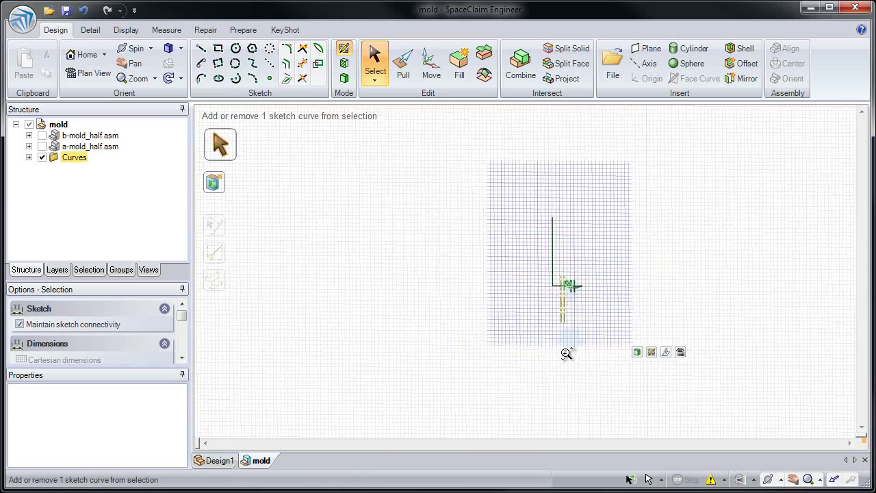
mouse_move(565, 353)
middle_mouse_down("ctrl")
mouse_move(568, 292)
mouse_move(489, 311)
middle_mouse_up("ctrl")
mouse_move(465, 254)
middle_mouse_down()
mouse_move(596, 217)
mouse_move(520, 235)
middle_mouse_up()
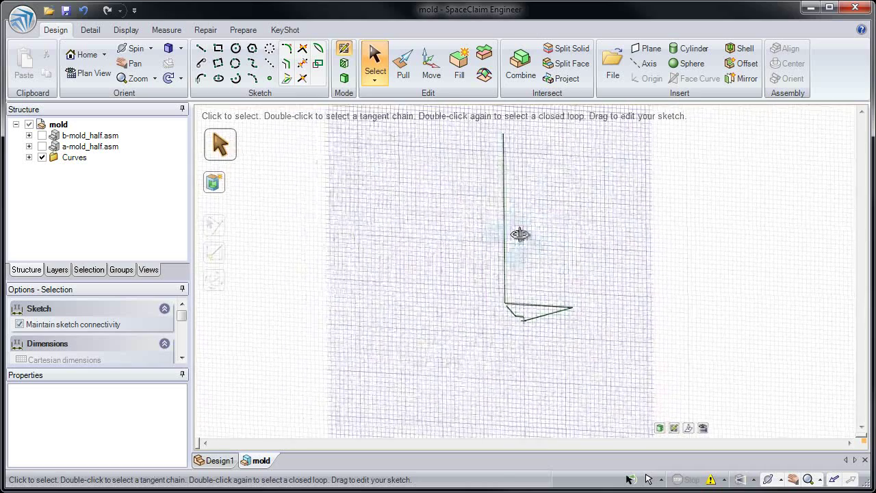
left_click(41, 145)
- Box-select the notch faces in the magenta blocks beside the pin rows and remove them with Fill
key("p")
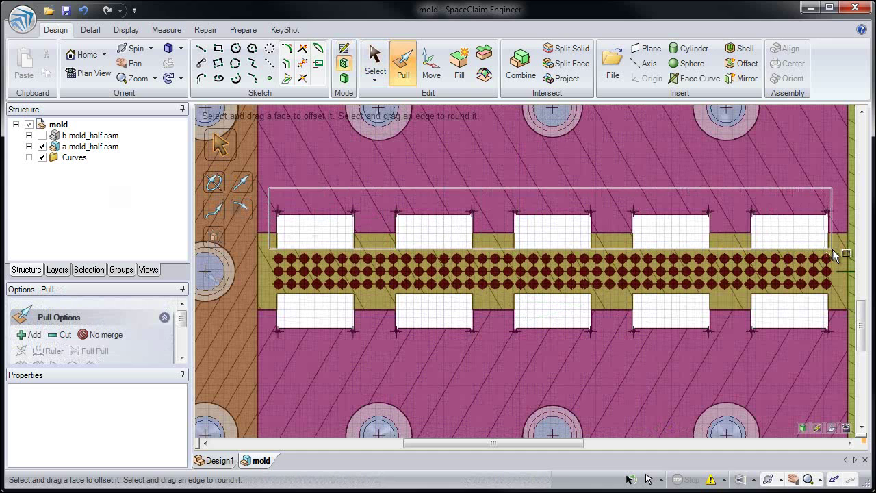
left_click_drag(832, 251, 836, 251)
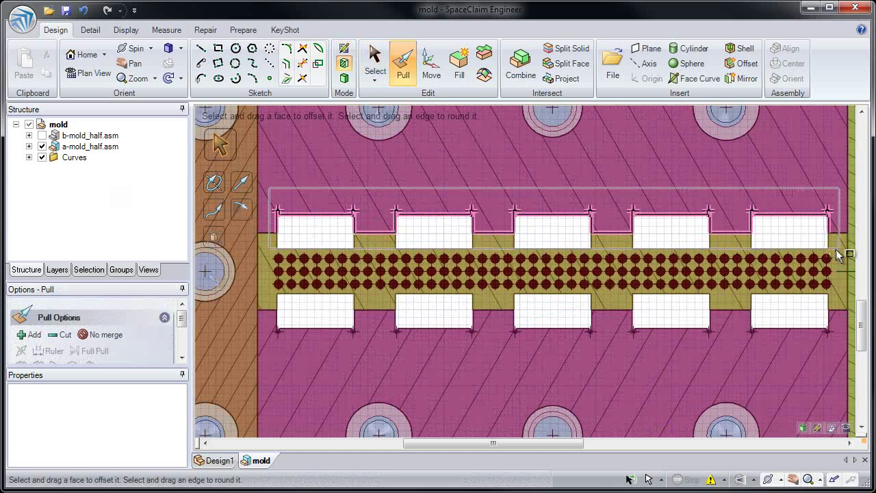
left_click(457, 71)
- Box-select the notch faces along both long sides of the olive block around the pin rows and remove them with Fill
left_click(259, 195)
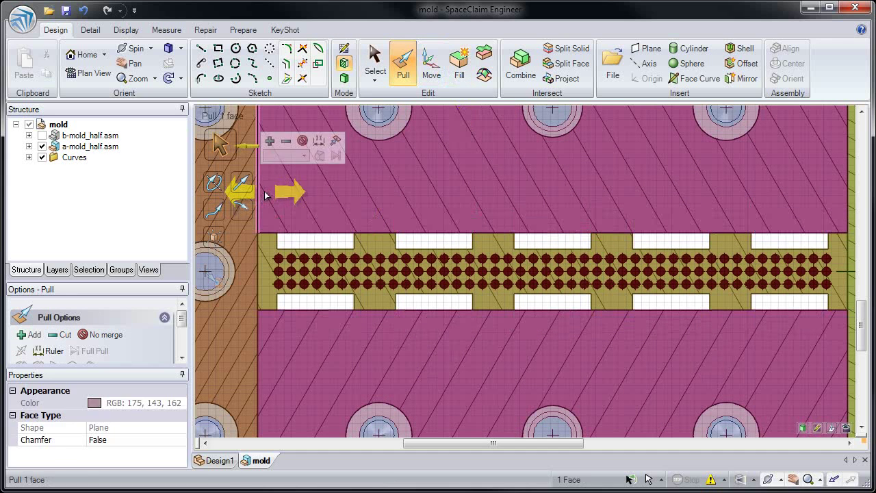
left_click(269, 201)
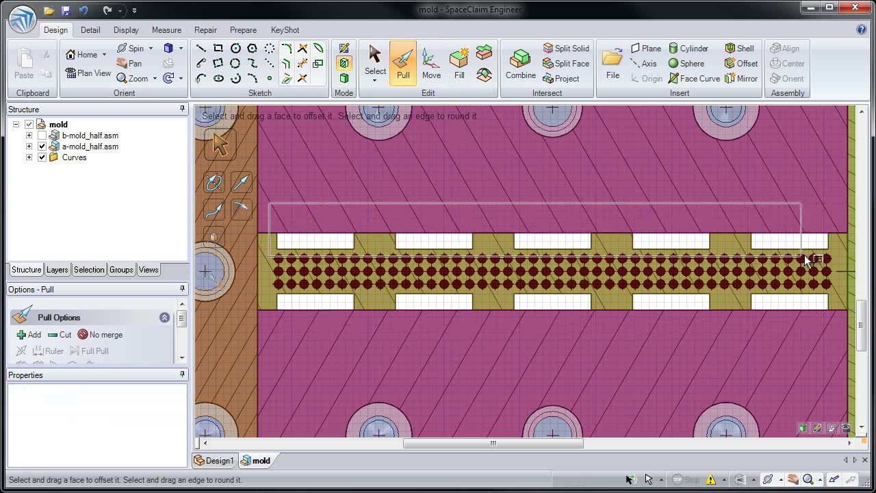
left_click_drag(836, 256, 836, 257)
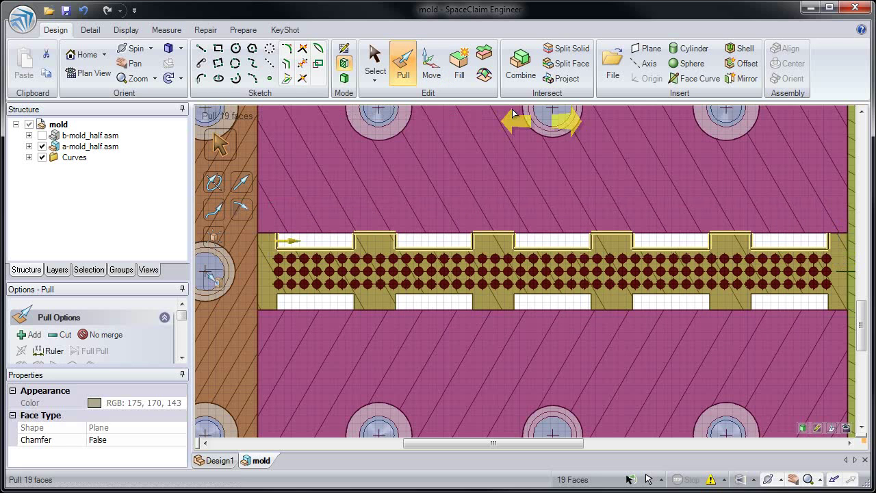
left_click(459, 71)
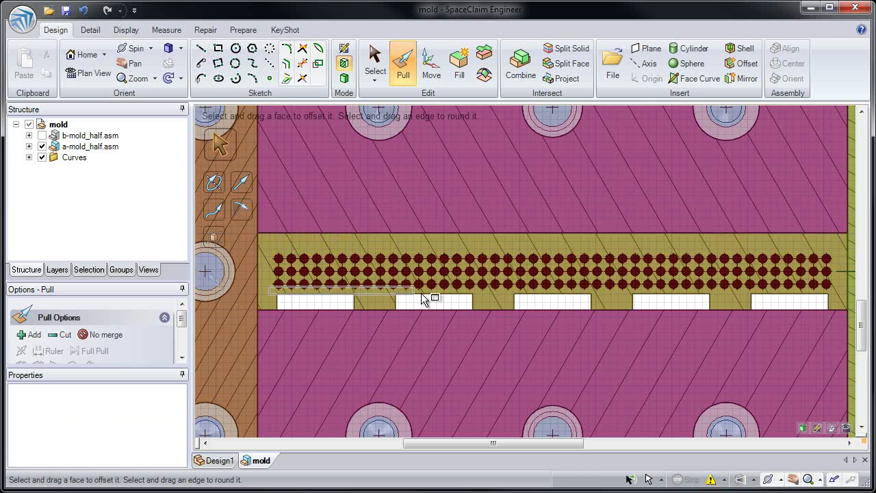
left_click_drag(801, 324, 841, 329)
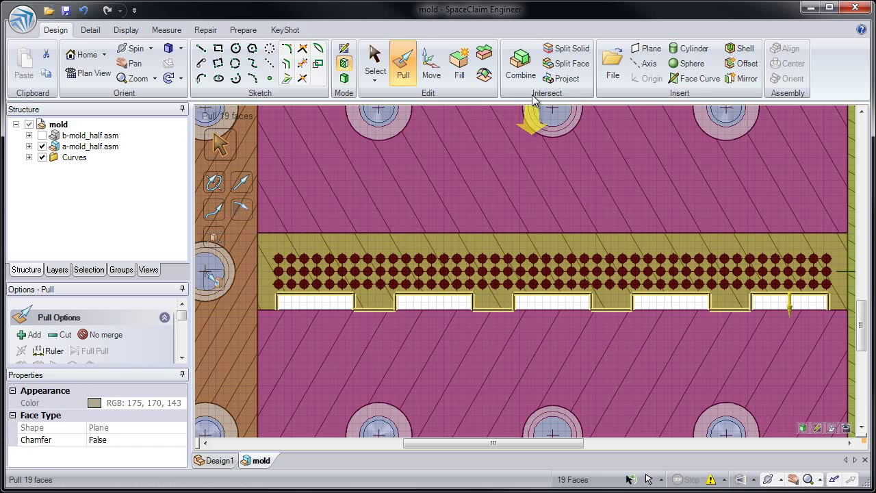
left_click(459, 71)
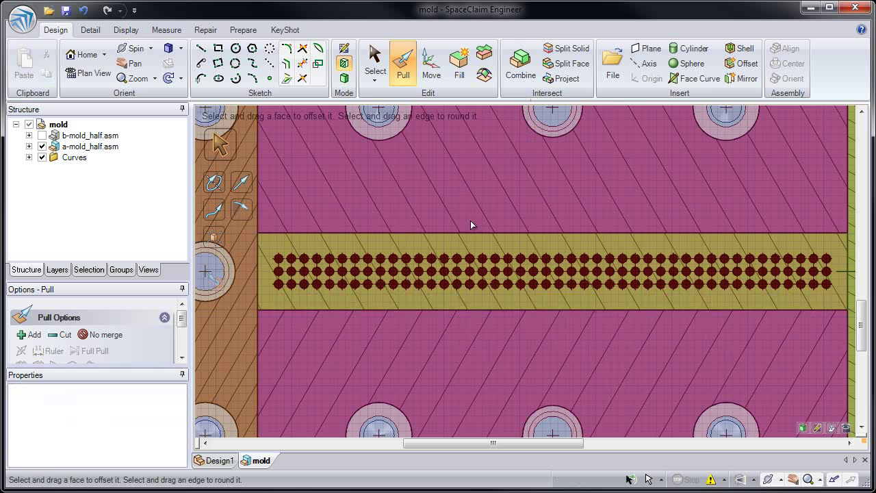
- Move the section plane along its normal to a level that cuts through the stepped holes beside the pin rows
scroll(469, 205, "down", 3)
left_click(431, 65)
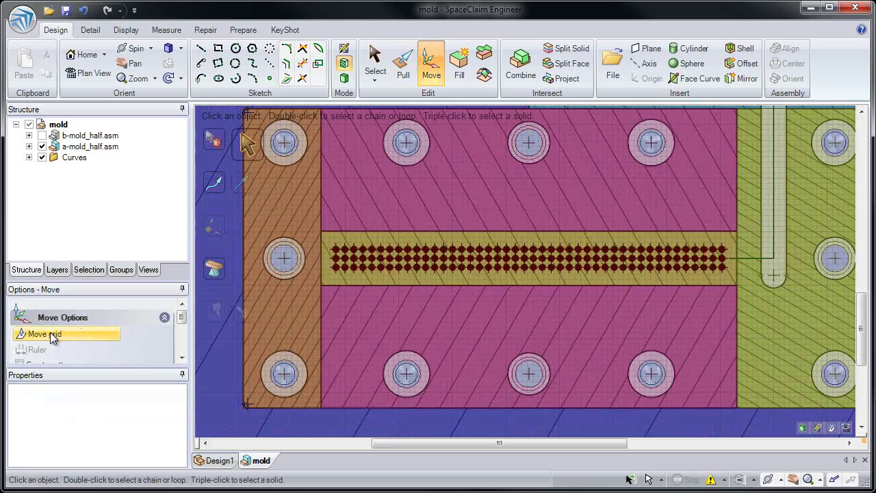
middle_click_drag(469, 302, 457, 318)
mouse_move(481, 316)
left_mouse_down()
mouse_move(469, 325)
mouse_move(475, 318)
left_mouse_up()
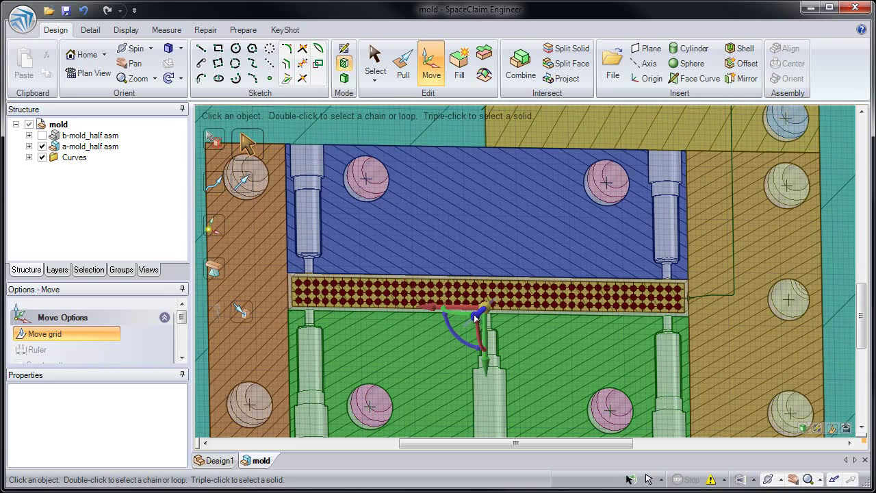
scroll(306, 295, "up", 5)
key("Escape")
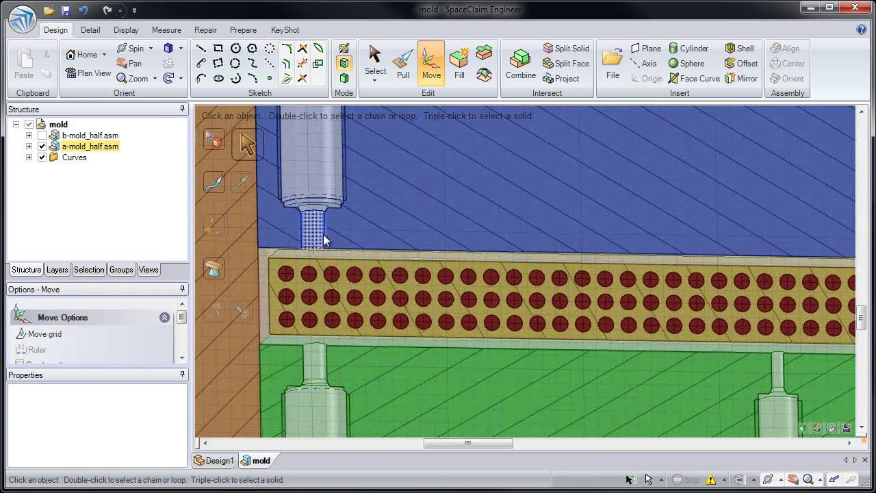
- Delete the narrow hole ends joining the stepped holes to the cavity: the two at the left end and the middle one in the green block
left_click(324, 240)
key("Delete")
left_click(325, 361)
key("Delete")
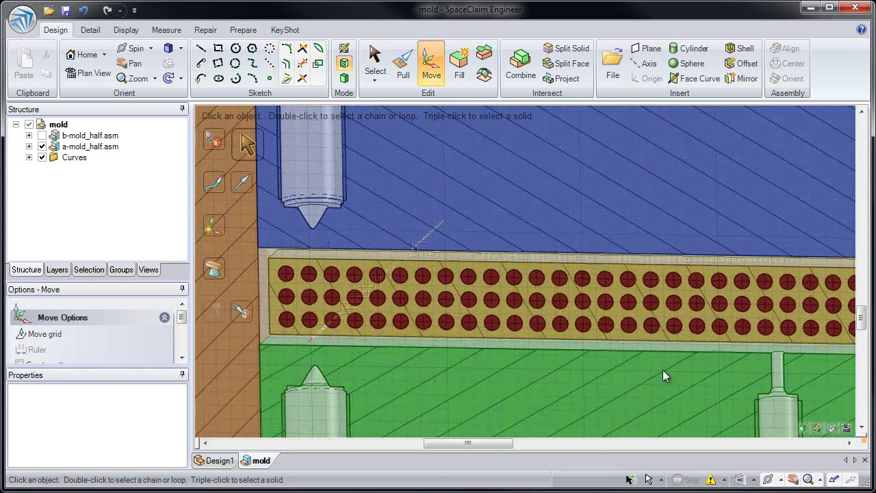
left_click(772, 373)
key("Delete")
middle_click_drag(792, 375, 238, 275, "shift")
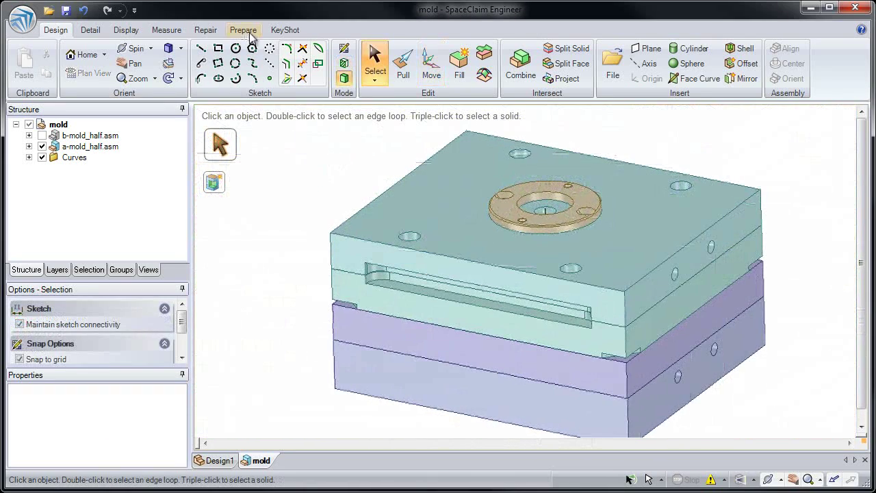
- Extract the mold's internal flow volume as a solid with Volume Extract
left_click(244, 31)
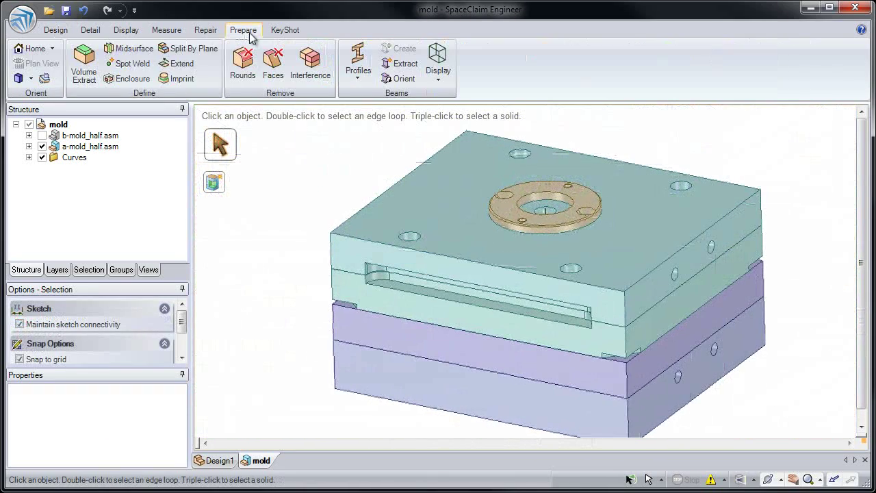
left_click(84, 74)
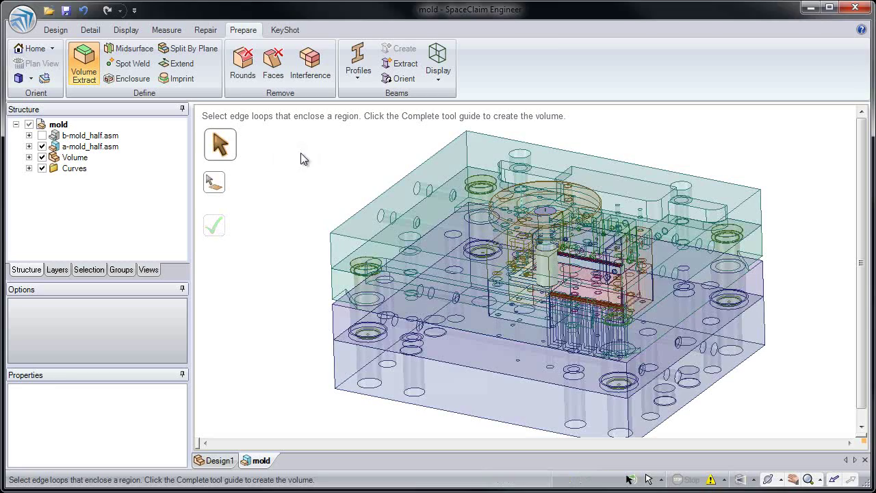
middle_click_drag(307, 157, 369, 182)
left_click(517, 221)
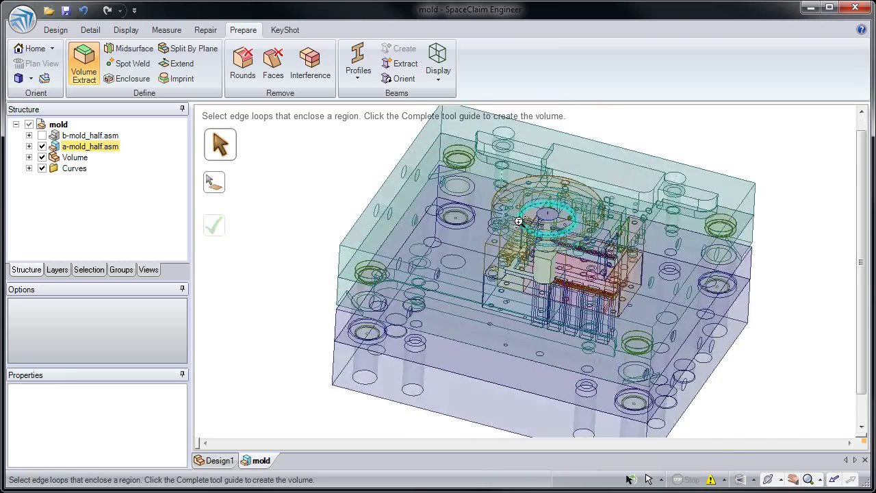
middle_click_drag(517, 220, 472, 209, "ctrl")
left_click(344, 191)
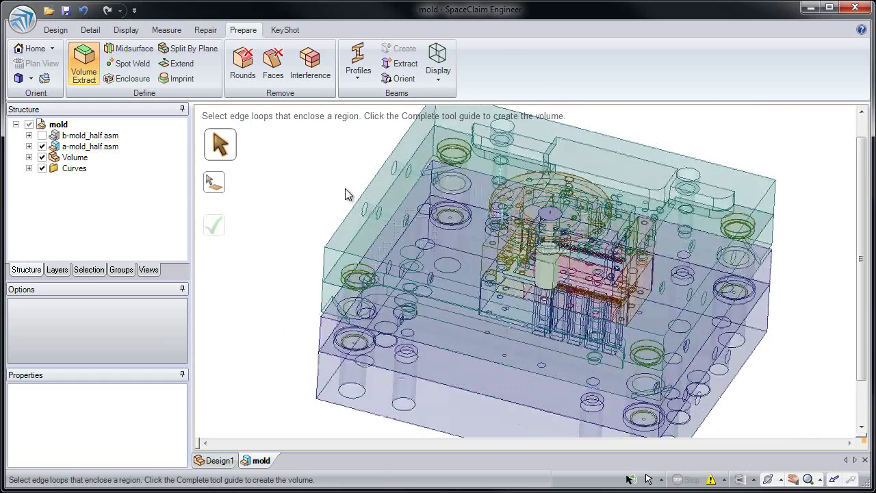
key("Escape")
- Isolate the extracted volume by hiding both mold halves and the curves
left_click(553, 214)
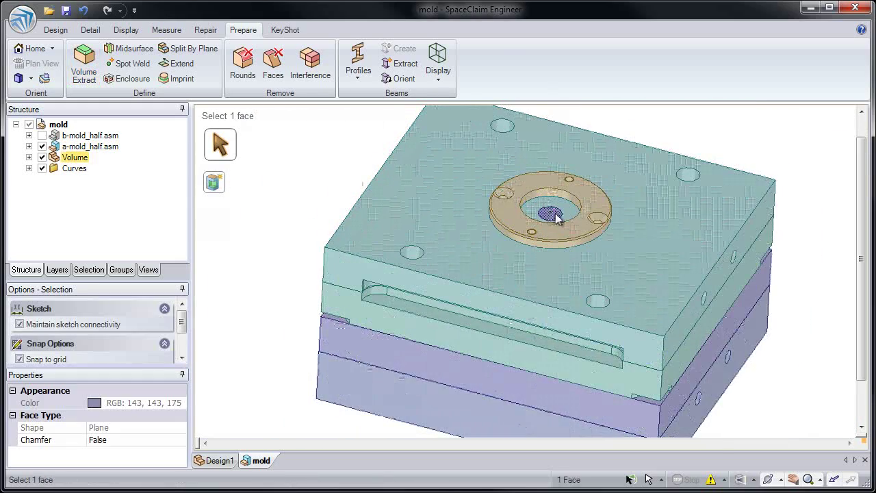
right_click(555, 215)
left_click(616, 337)
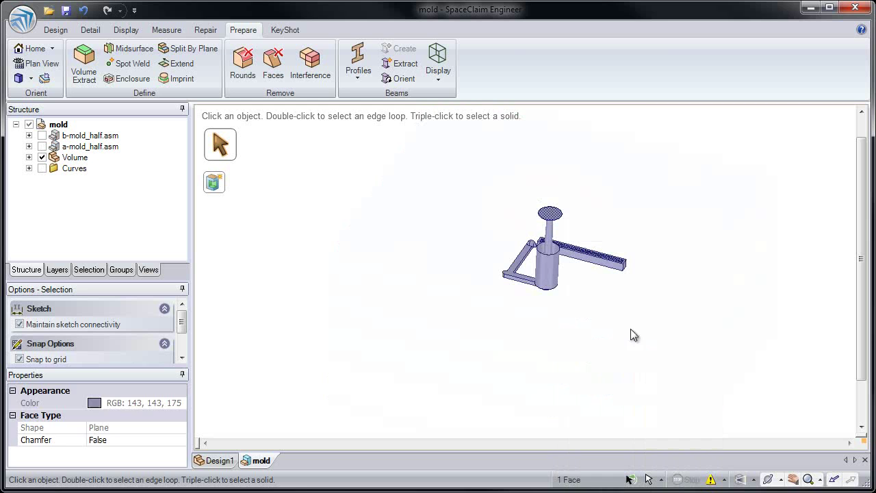
scroll(562, 326, "up", 5)
middle_click_drag(562, 325, 426, 253)
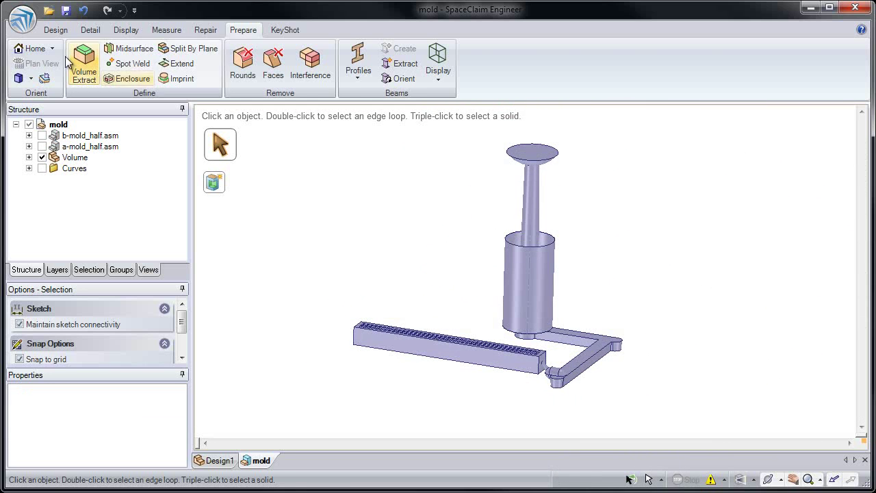
- Remove the wide cylinder around the sprue with Pull, so the taper continues down to the runner
left_click(56, 30)
left_click(407, 76)
scroll(538, 207, "up", 4)
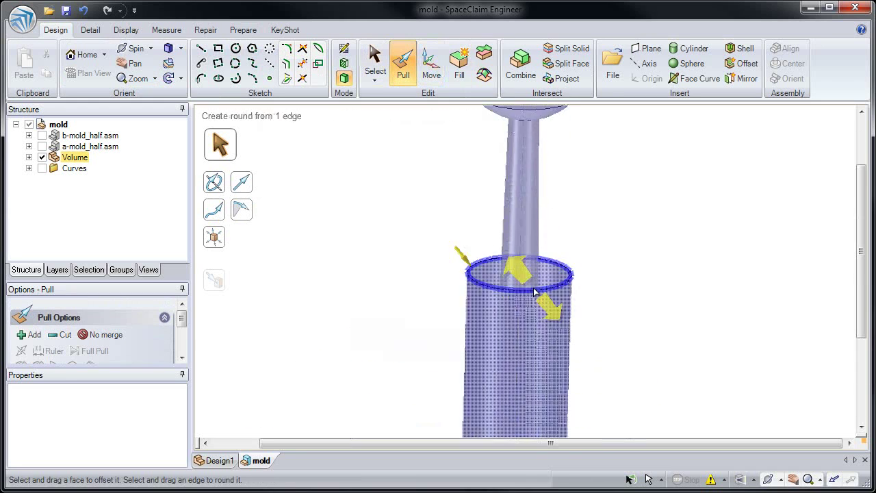
left_click(551, 283)
scroll(549, 275, "down", 2)
left_click_drag(615, 265, 634, 238)
left_click(651, 263)
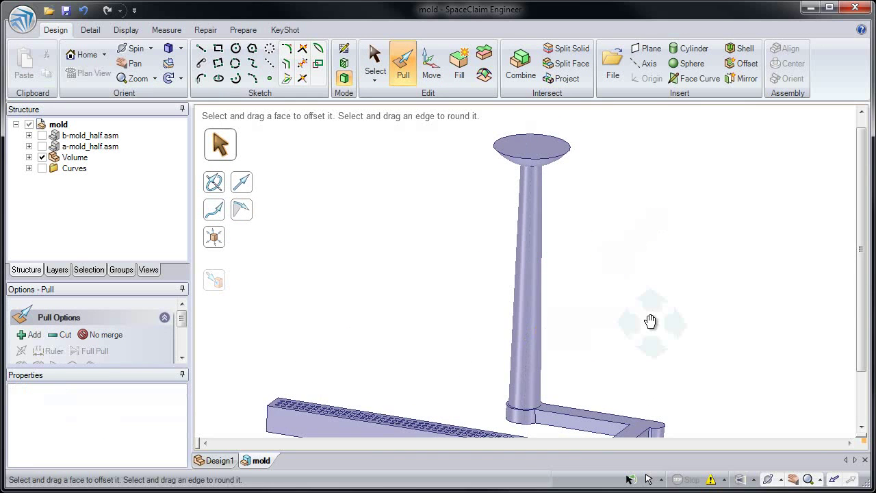
- Split the extracted volume at the bar-shaped cavity's end face, separating the bar from the runner
middle_click_drag(650, 321, 664, 174, "shift")
middle_click_drag(614, 292, 602, 277)
left_click(559, 49)
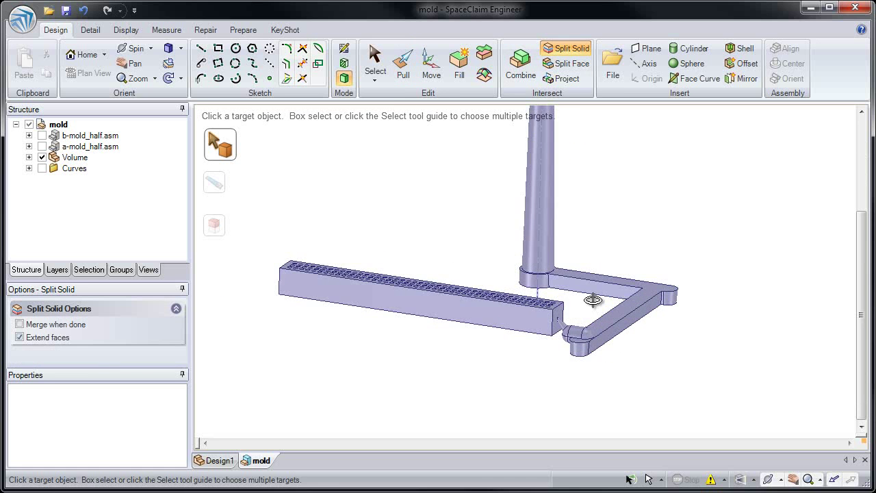
left_click(555, 327)
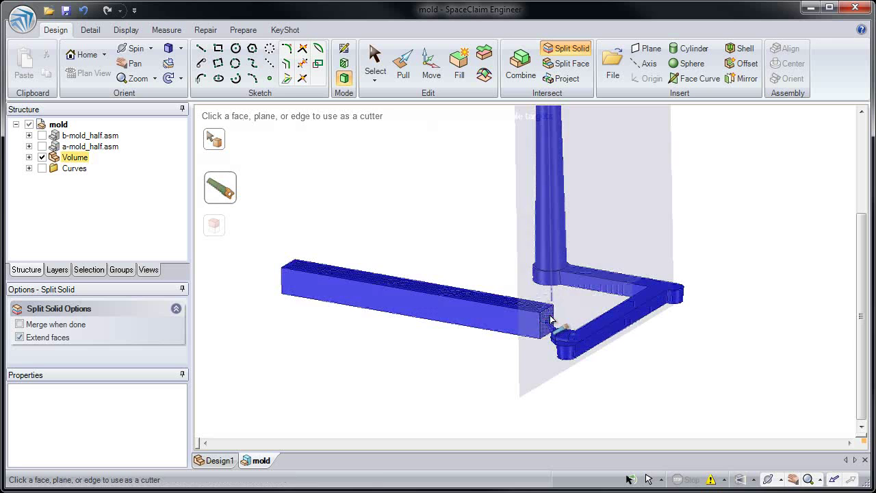
left_click(552, 319)
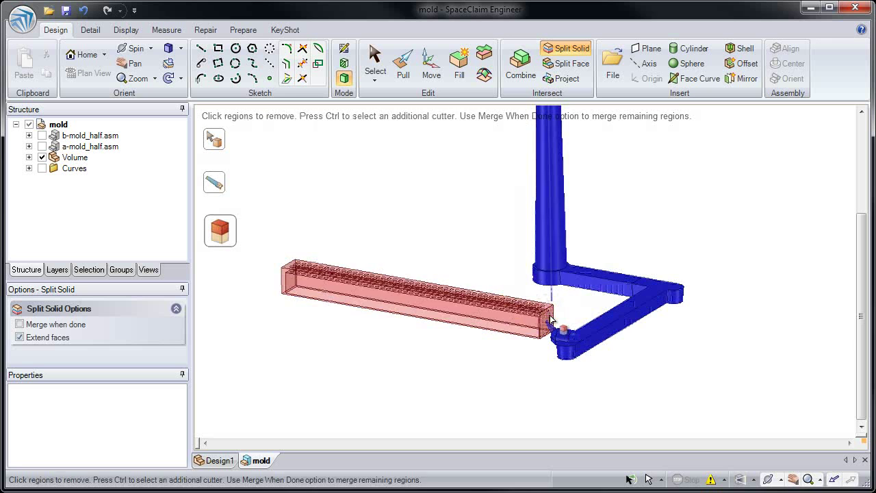
left_click(622, 256)
- Split the remaining solid at the runner's top face, separating the tapered sprue from the runner
left_click(613, 276)
left_click(613, 277)
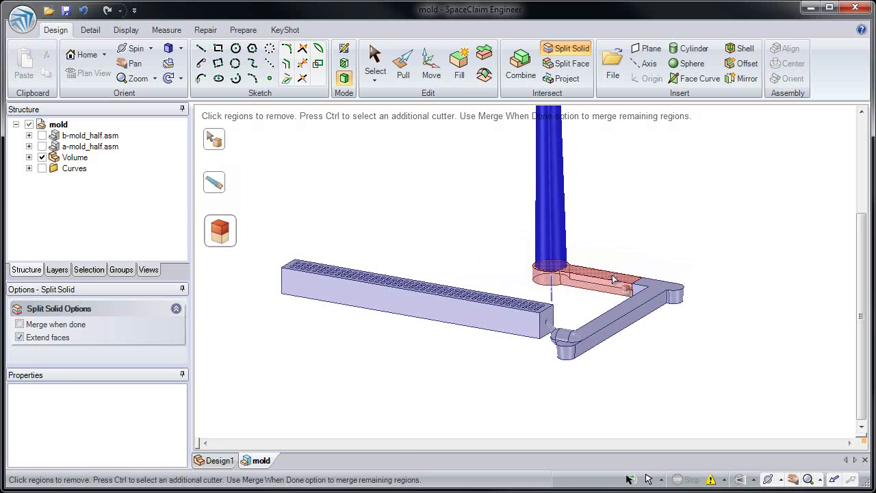
left_click(613, 277)
- Move the sprue body and the bar-shaped cavity body sideways, clear of the runner
left_click(431, 65)
left_click(554, 217)
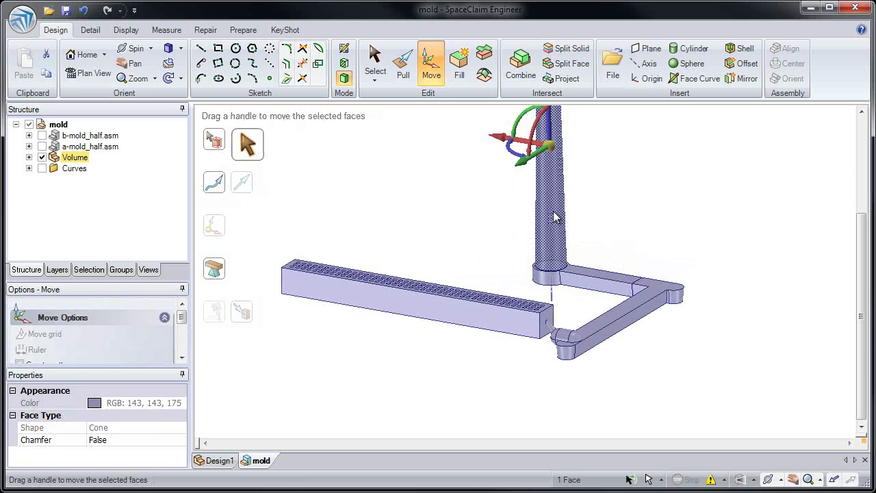
triple_click(554, 217)
left_click_drag(525, 136, 471, 131)
left_click(487, 318)
triple_click(487, 318)
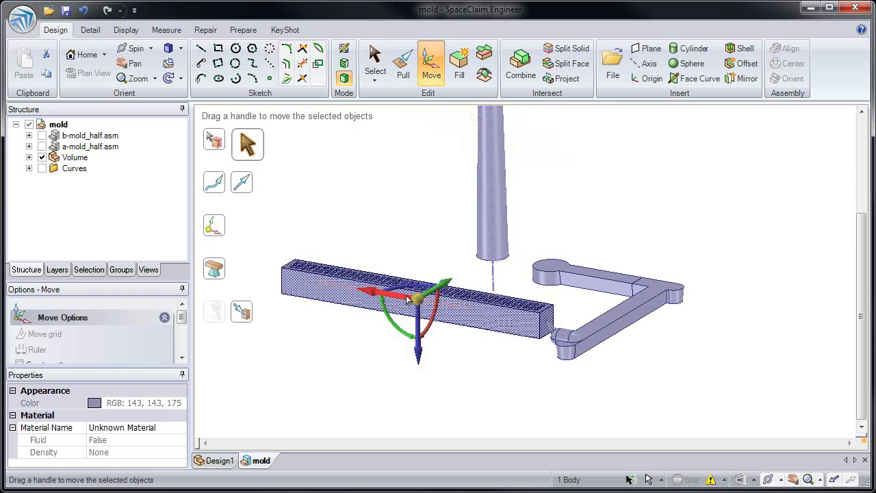
left_click_drag(407, 298, 348, 295)
left_click(534, 310)
- Merge the two runner pieces into one body with Combine
middle_click_drag(551, 270, 557, 276)
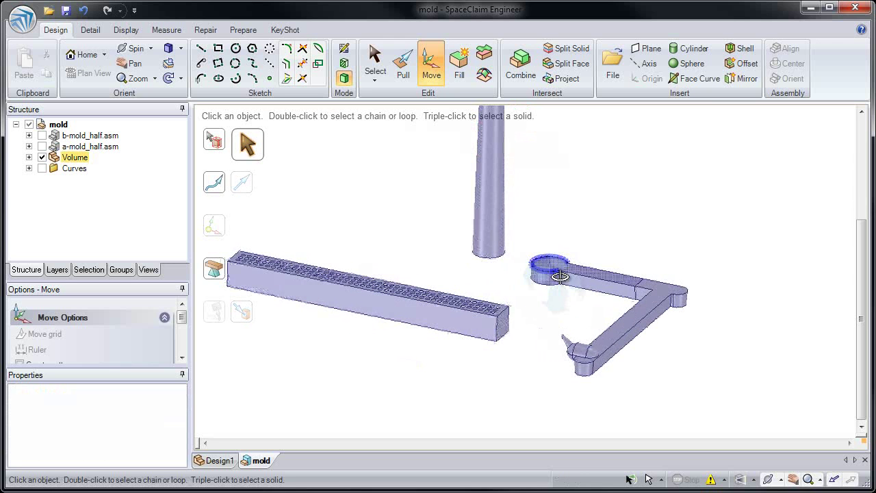
left_click(520, 70)
left_click(647, 301)
left_click(698, 291)
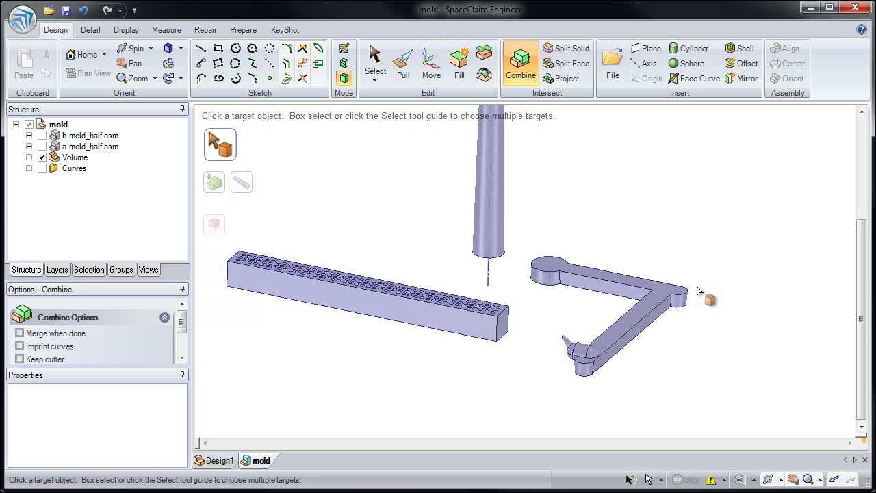